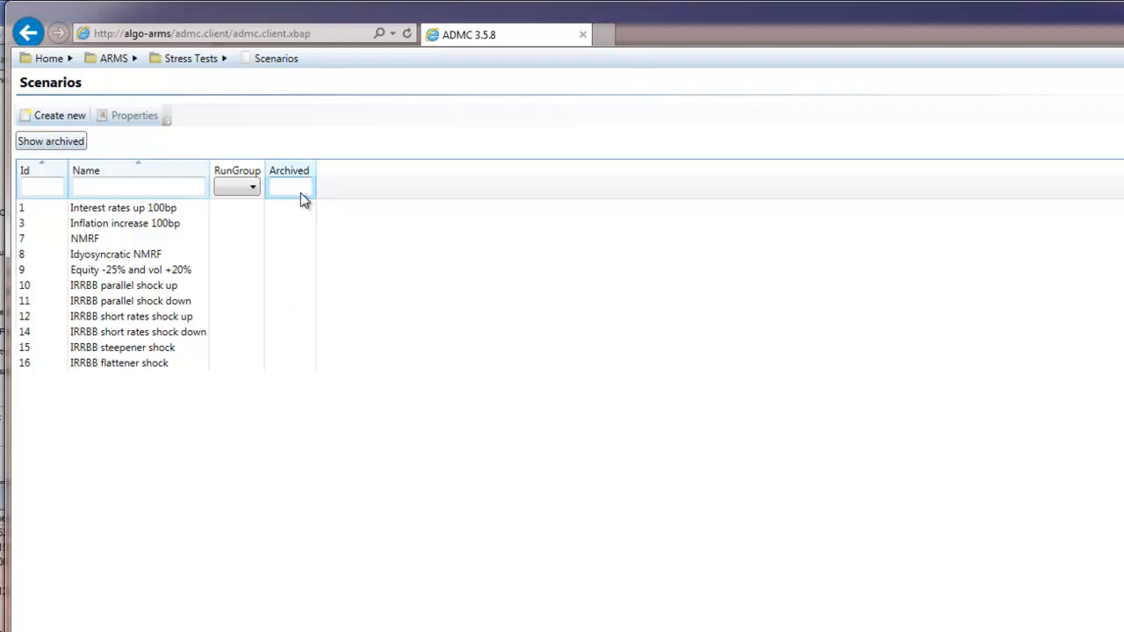
Create a new stress test scenario named "Hist Scenario Feb 2019"
left_click(69, 119)
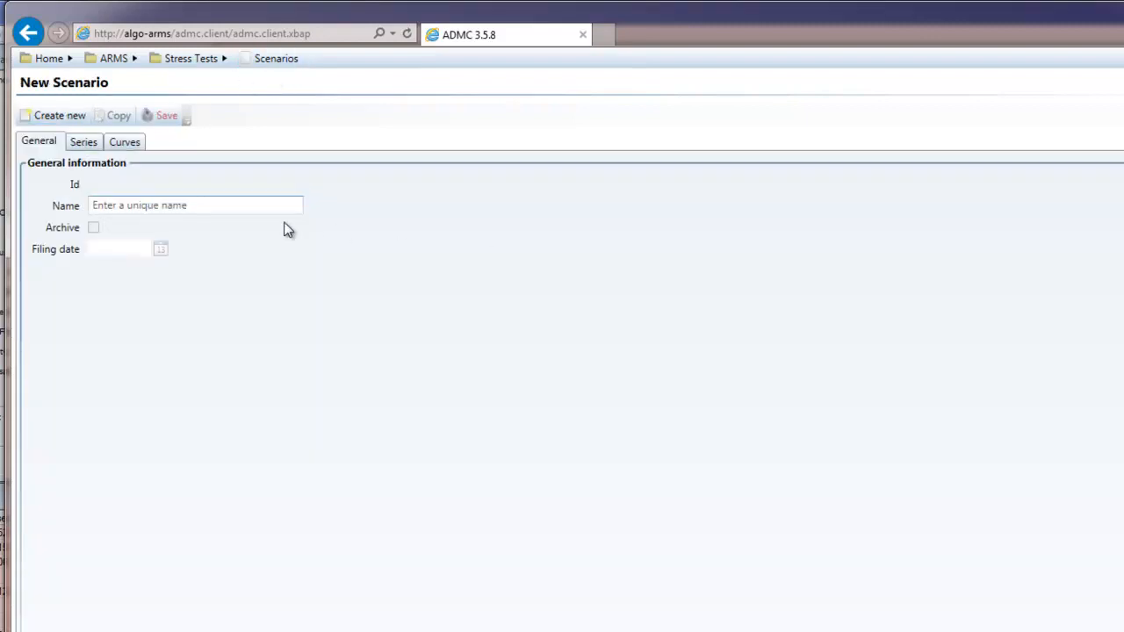
left_click(150, 205)
type("Hist Scenario")
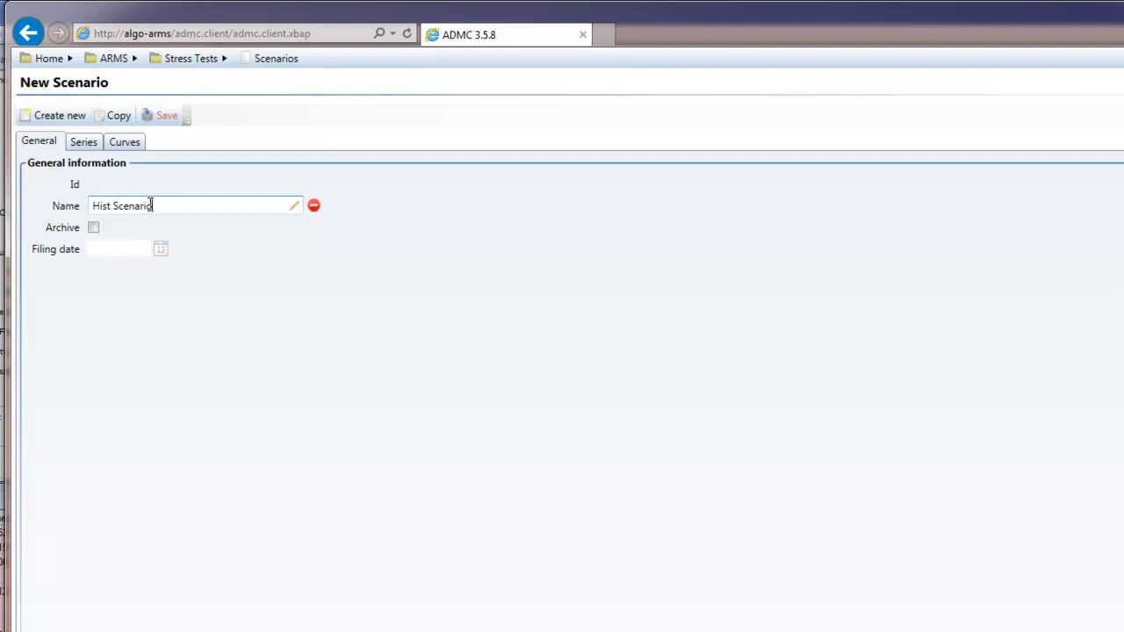
type(" Feb 2019")
Define a series classification for the scenario with type default_risk_factor_type, classification equity and stress type Historical
left_click(91, 143)
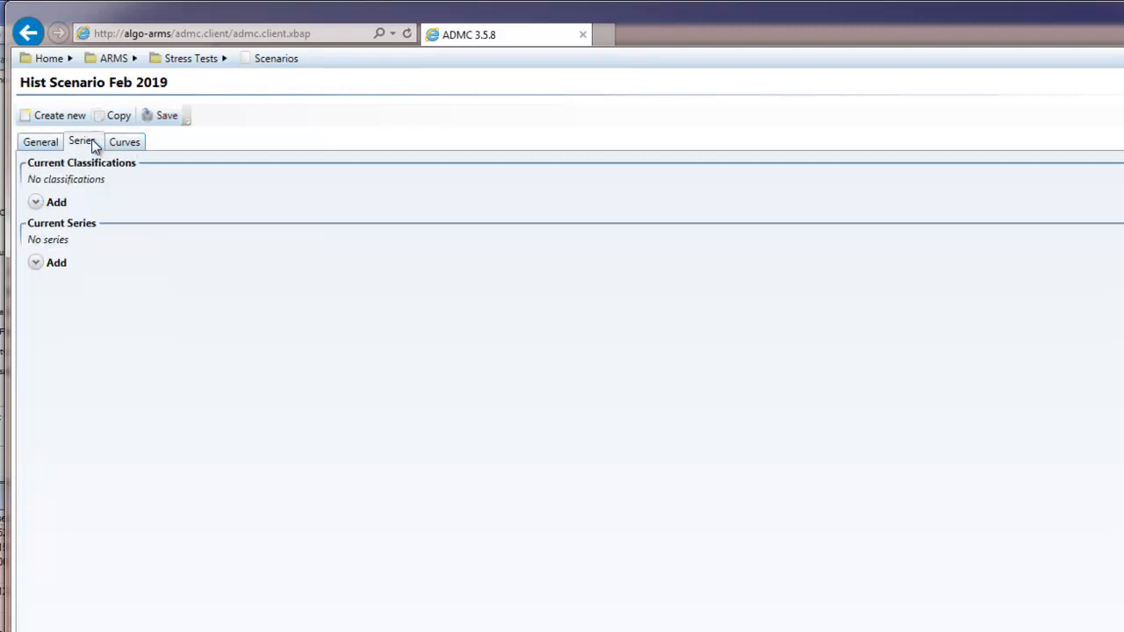
left_click(38, 203)
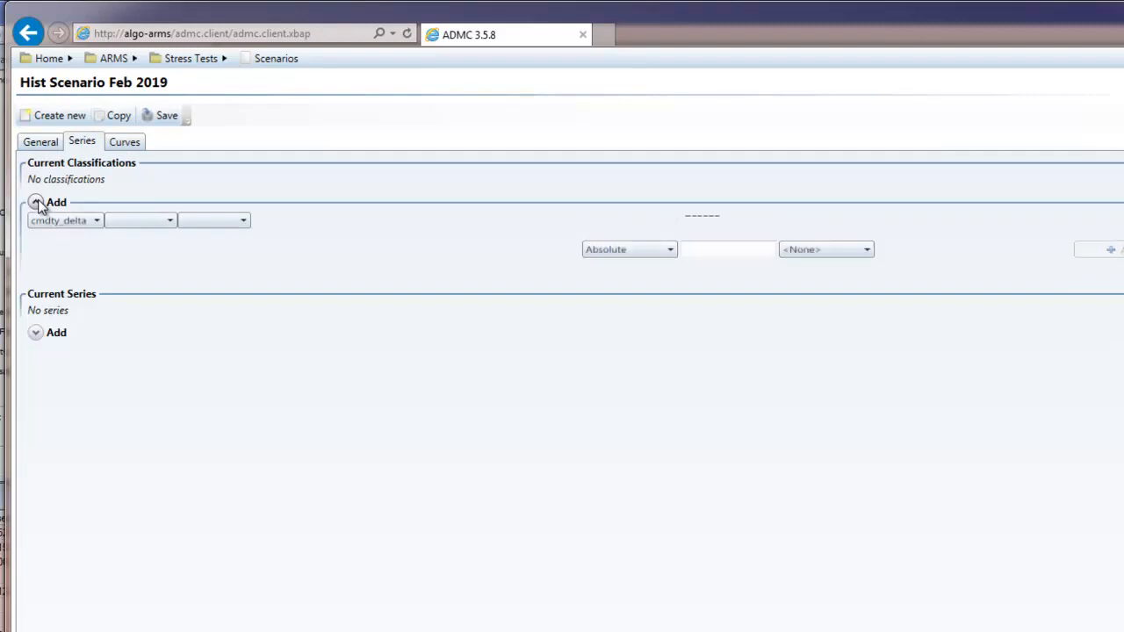
left_click(43, 220)
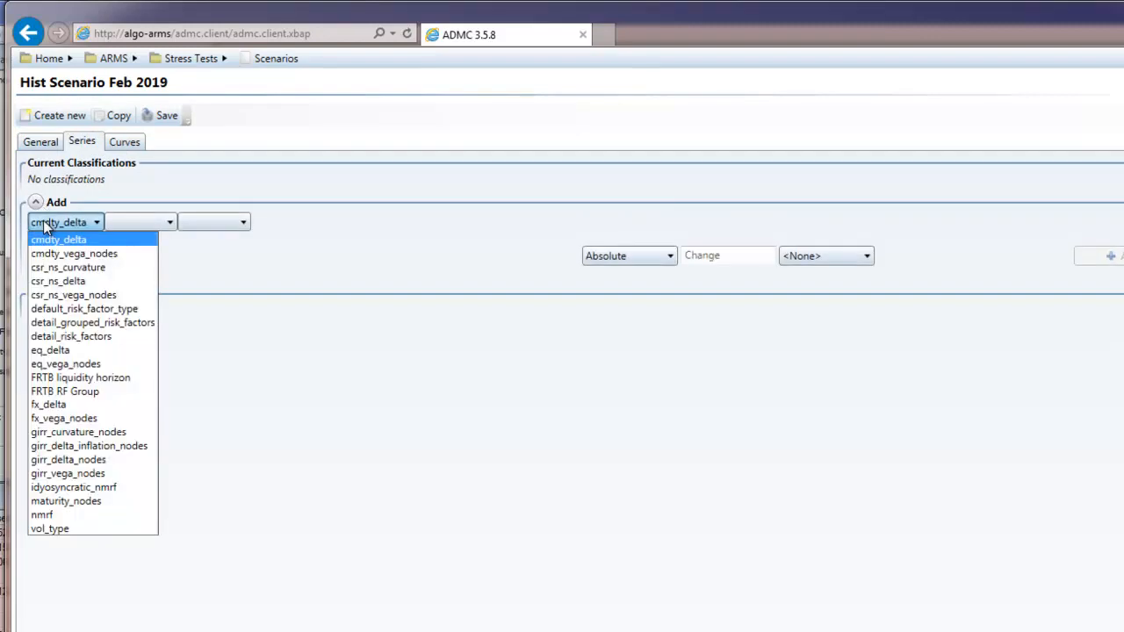
left_click(70, 309)
left_click(165, 224)
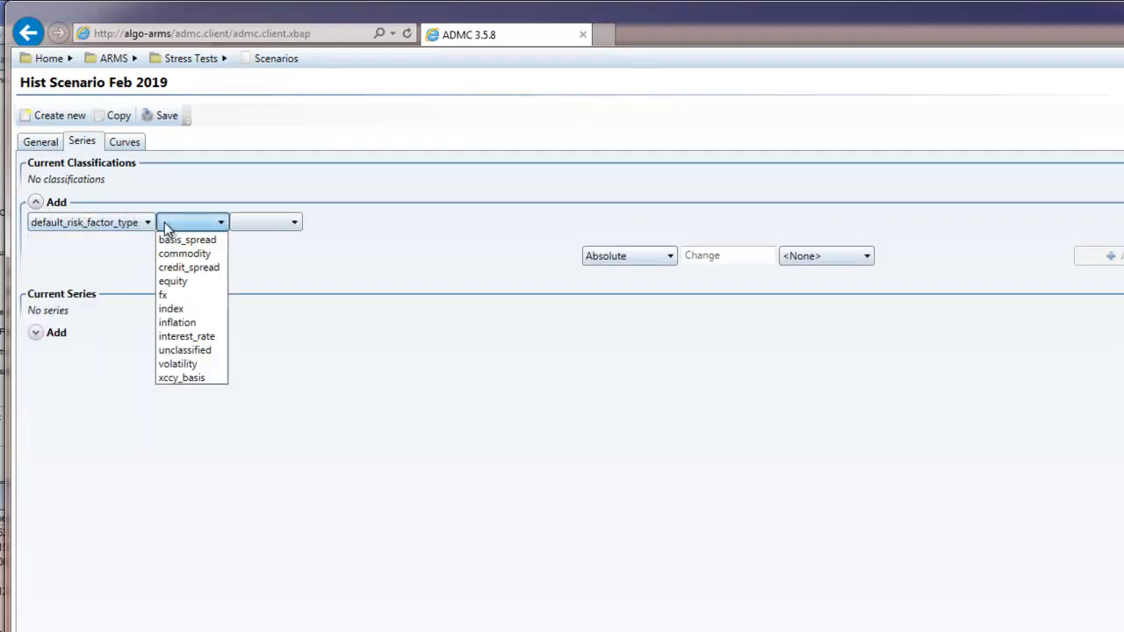
left_click(179, 282)
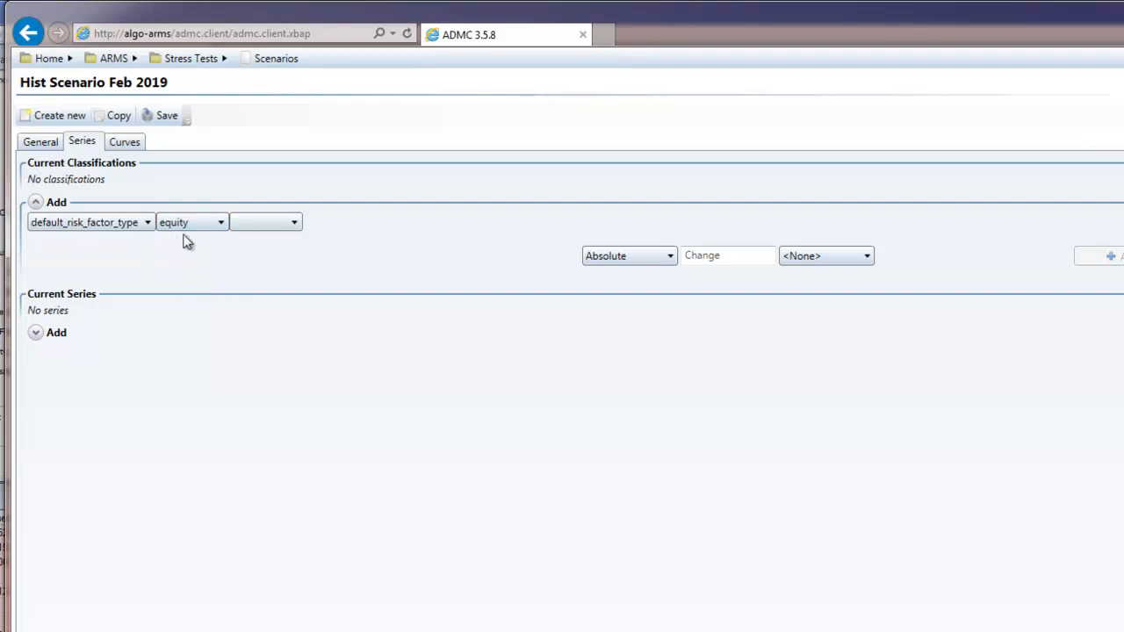
left_click(644, 256)
left_click(622, 316)
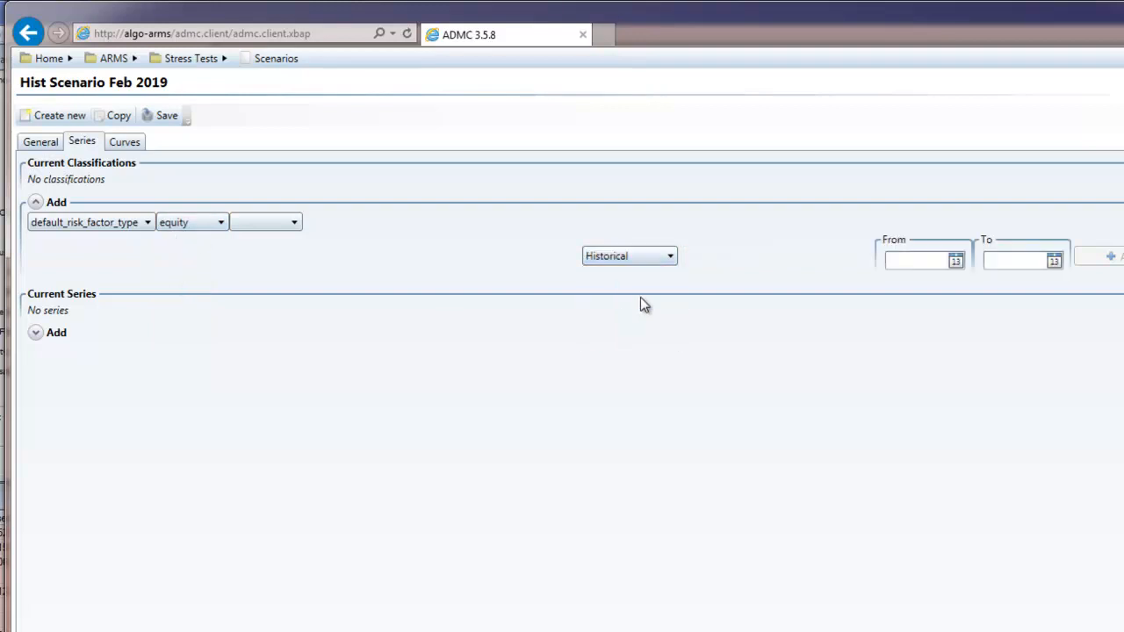
Set the historical stress period from 2019-02-01 to 2019-02-28
left_click(954, 261)
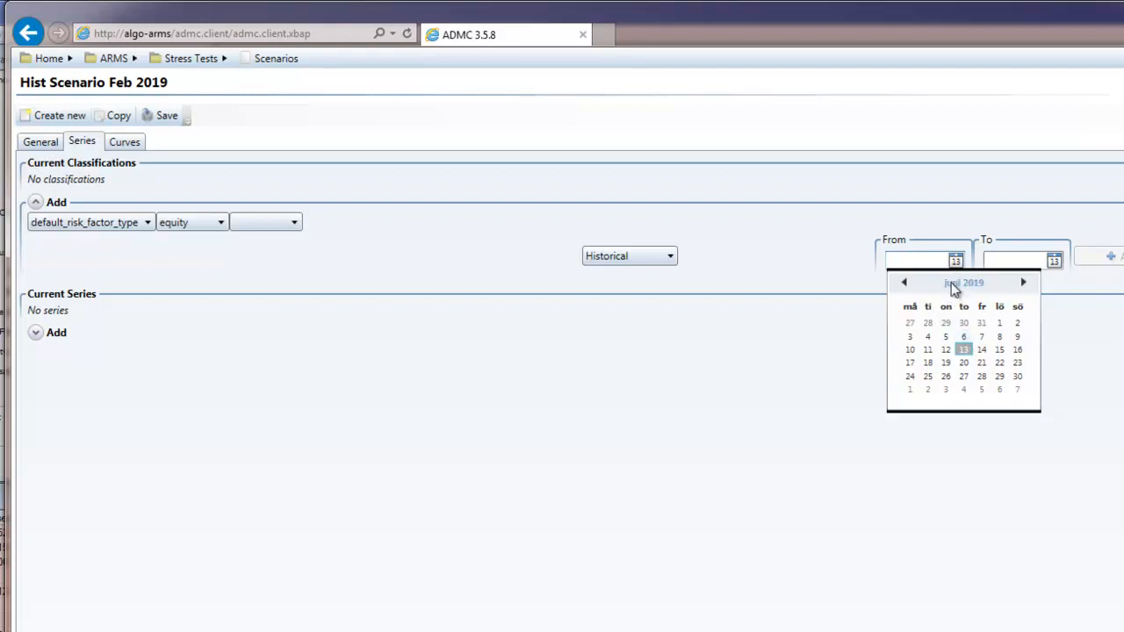
left_click(954, 286)
left_click(947, 314)
left_click(983, 322)
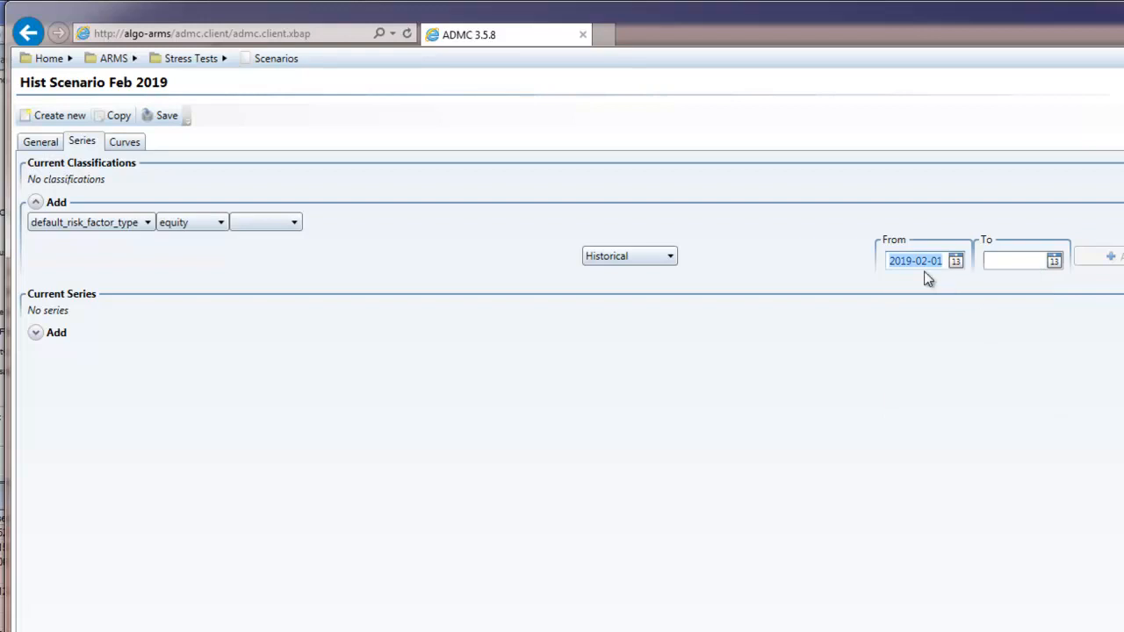
left_click(1003, 260)
left_click(1052, 261)
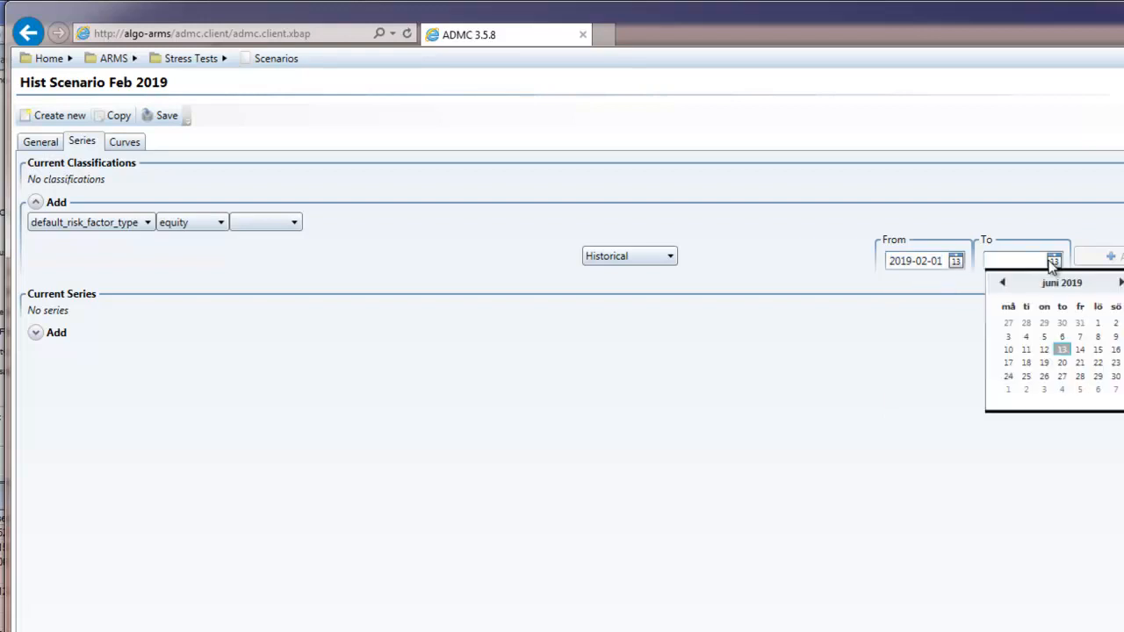
left_click(1061, 284)
left_click(1046, 314)
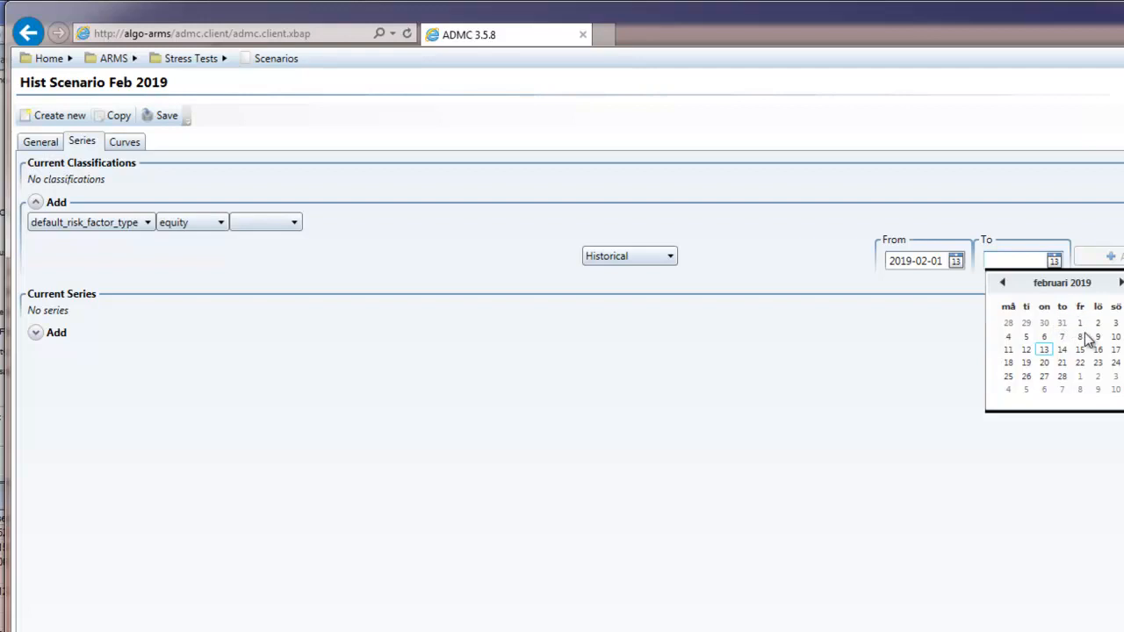
left_click(1063, 376)
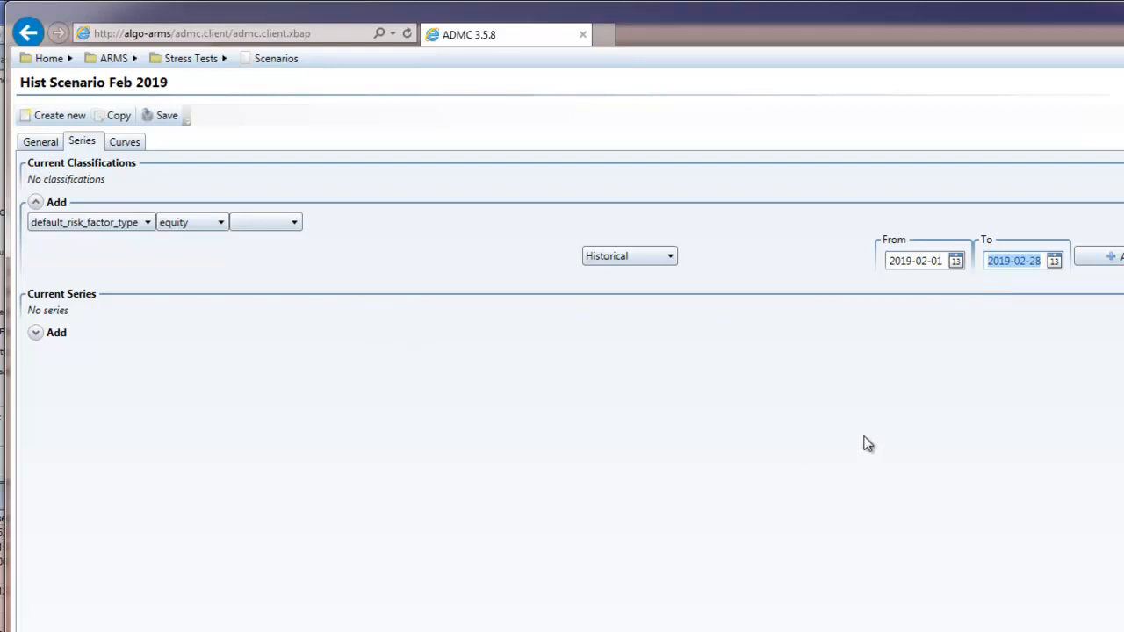
Add the historical equity classification to the scenario and save it, returning to the scenario list
left_click(1117, 257)
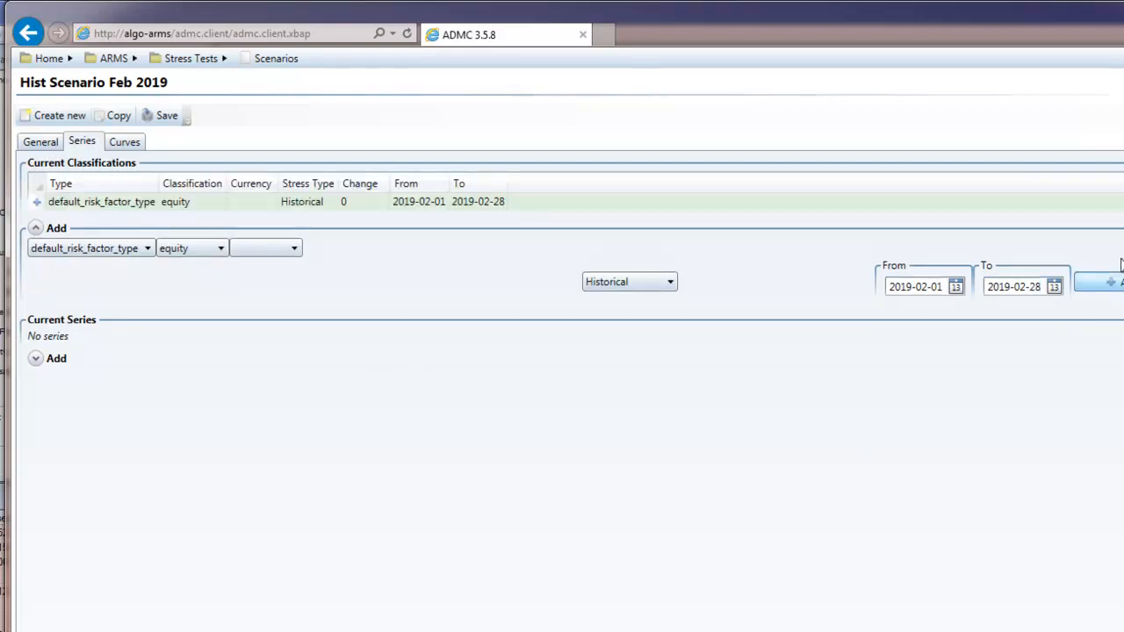
left_click(172, 115)
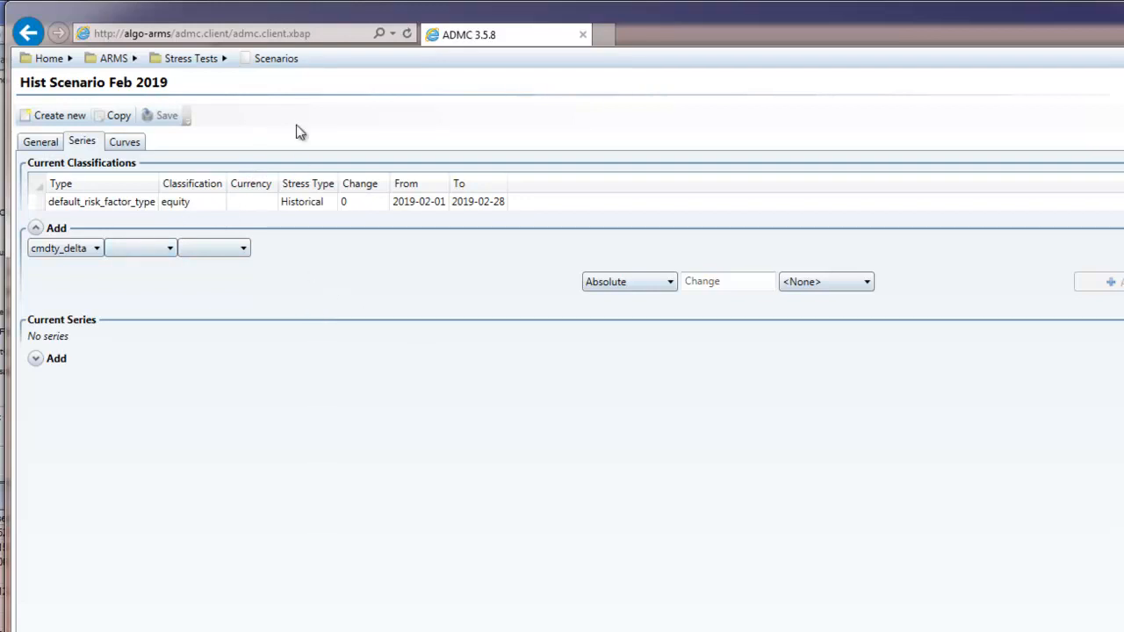
left_click(276, 60)
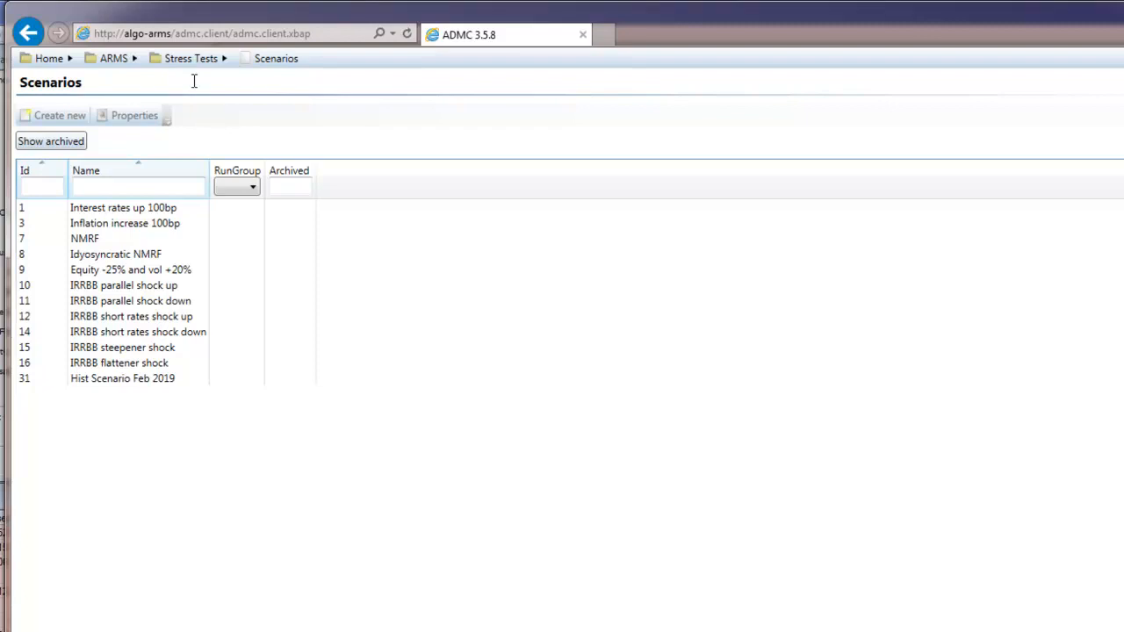
Create another new scenario named "Target Yields to 3%"
left_click(74, 117)
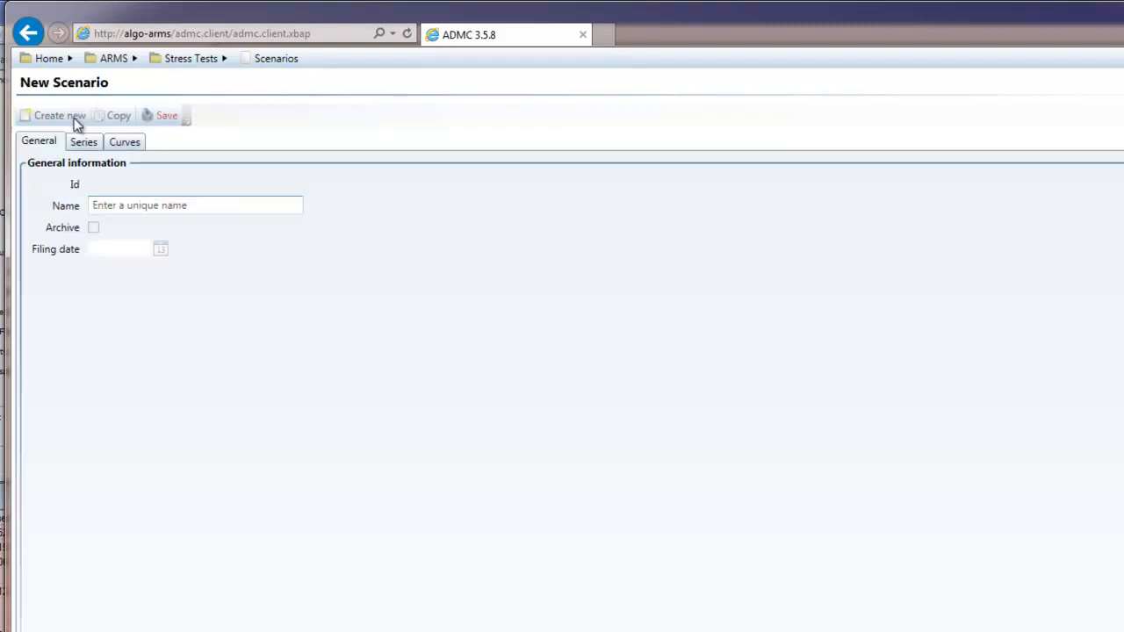
left_click(126, 207)
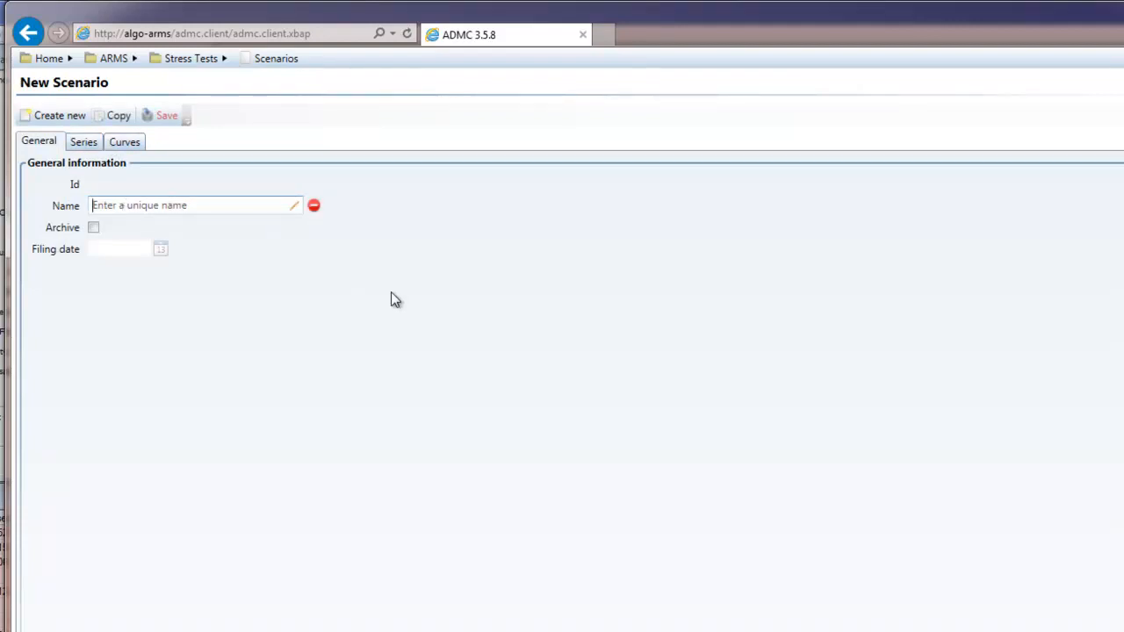
type("Target Yields to ")
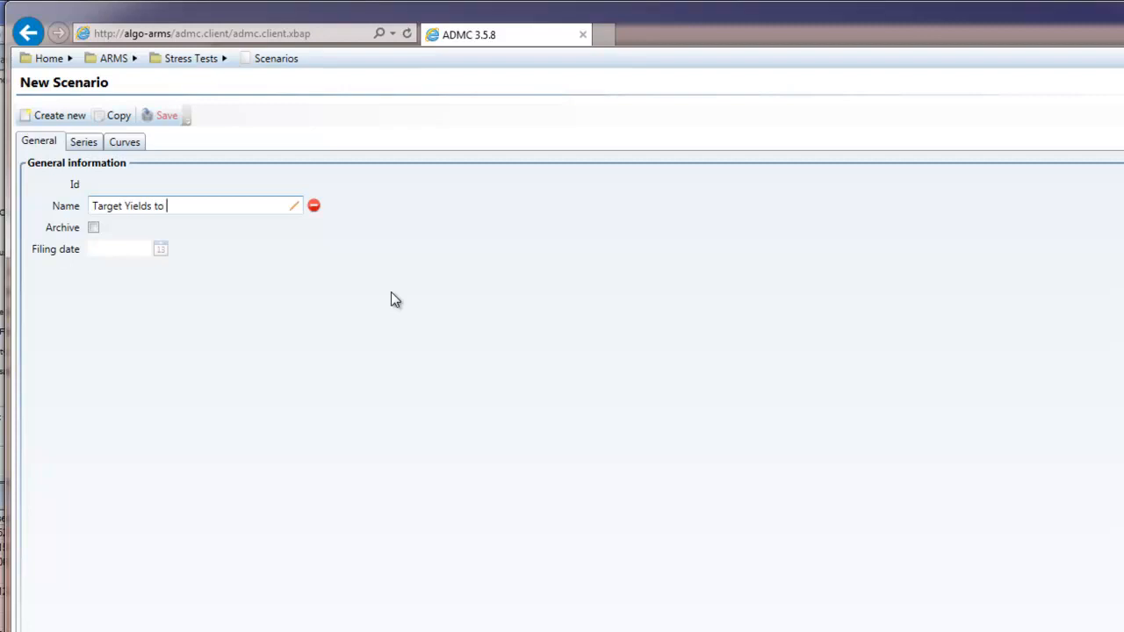
type("3%")
Start a series classification for the new scenario with type default_risk_factor_type and classification interest_rate
left_click(86, 145)
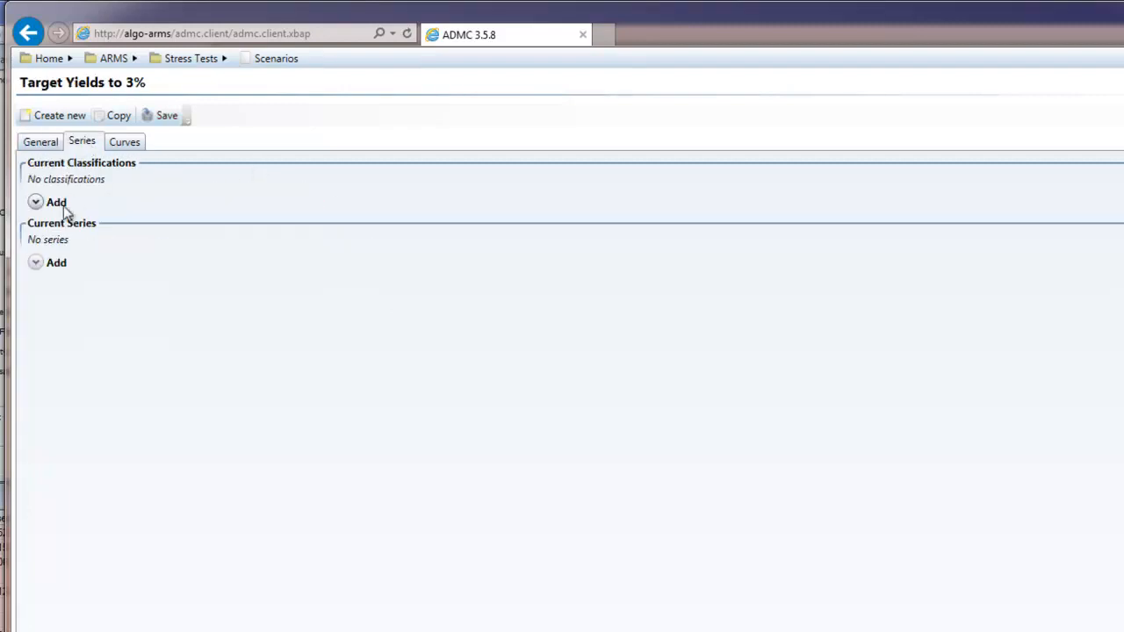
left_click(35, 202)
left_click(48, 223)
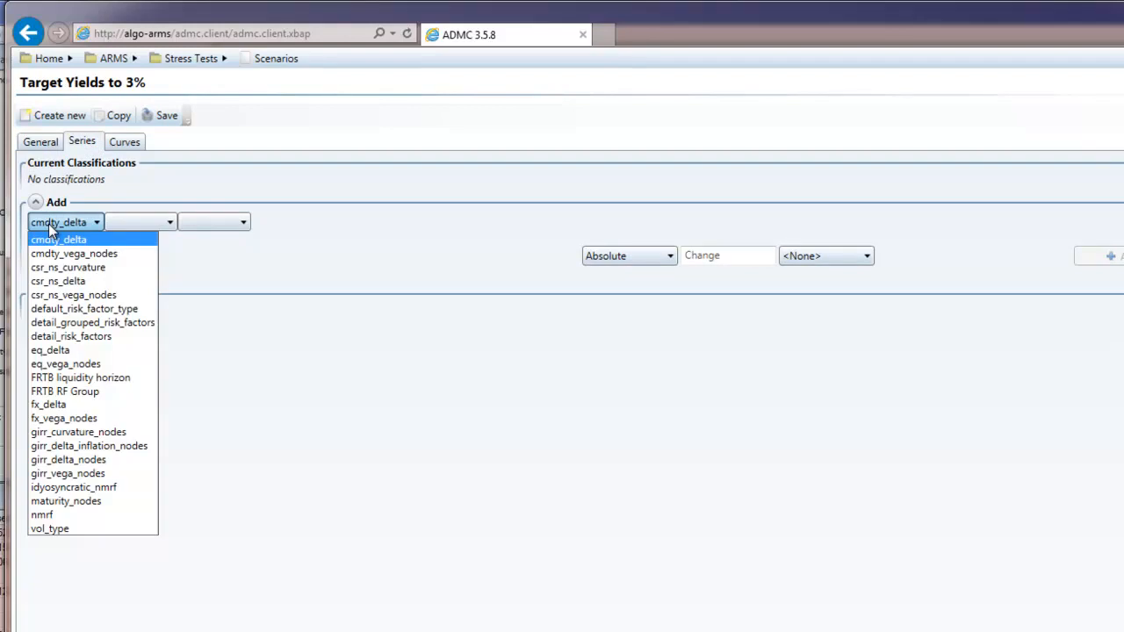
left_click(66, 309)
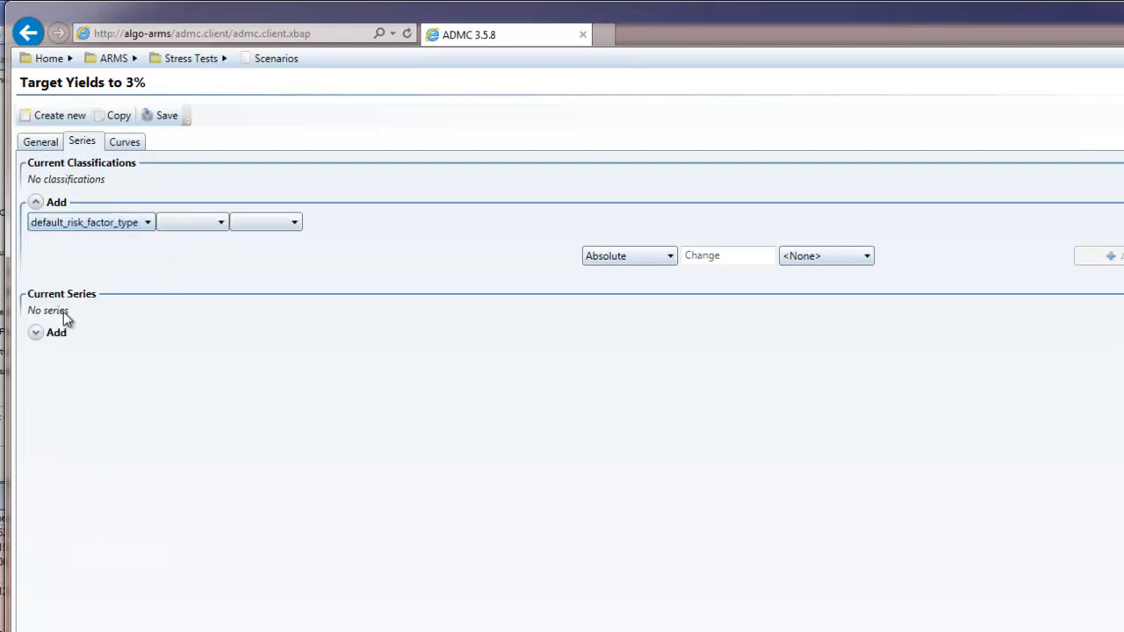
left_click(191, 223)
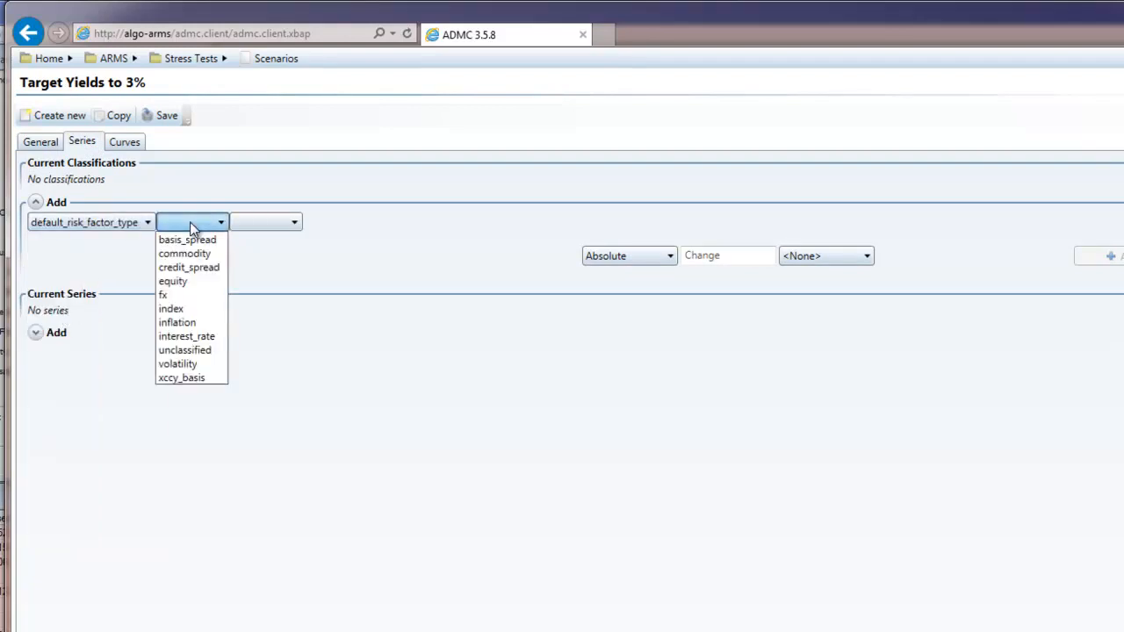
left_click(194, 335)
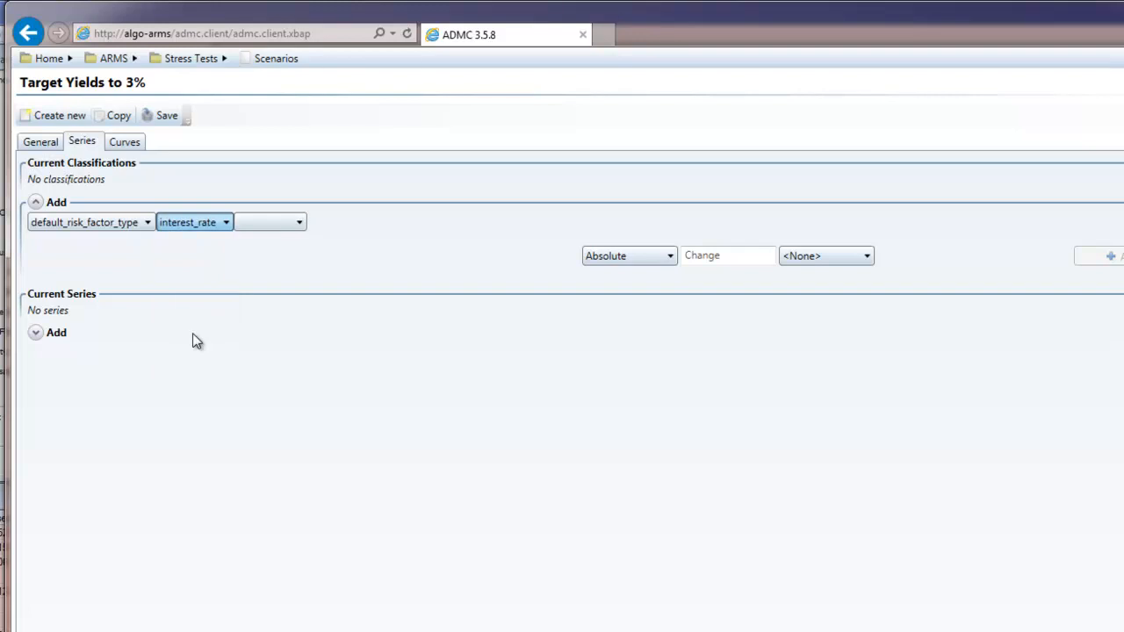
Set the interest rate stress type to Target with a value of 3 %
left_click(614, 256)
left_click(628, 302)
left_click(724, 257)
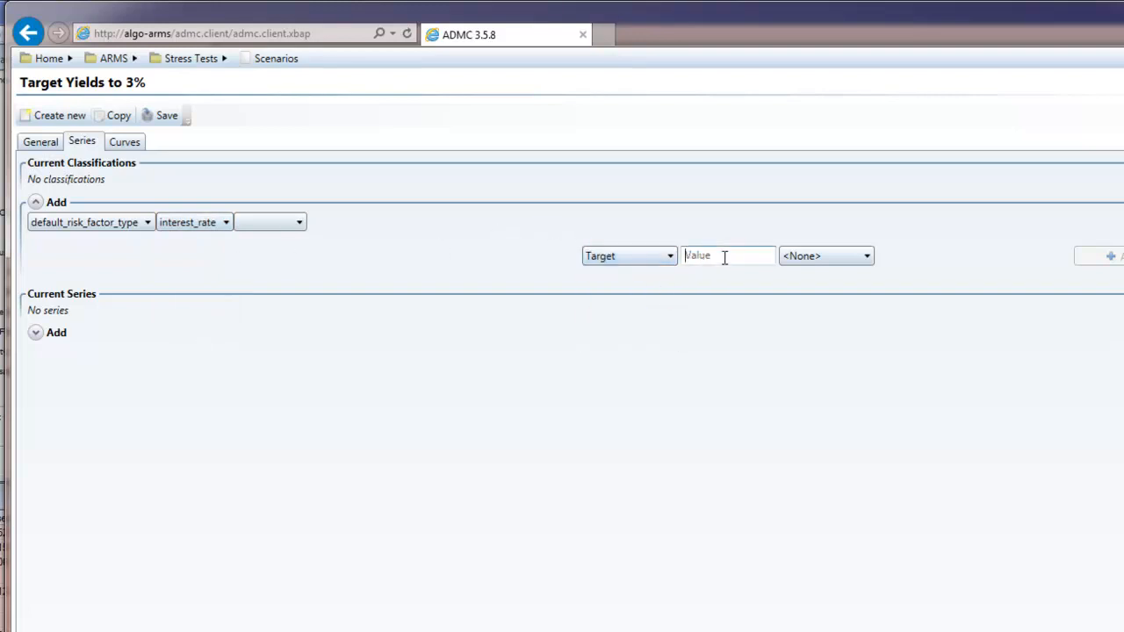
type("3")
left_click(815, 260)
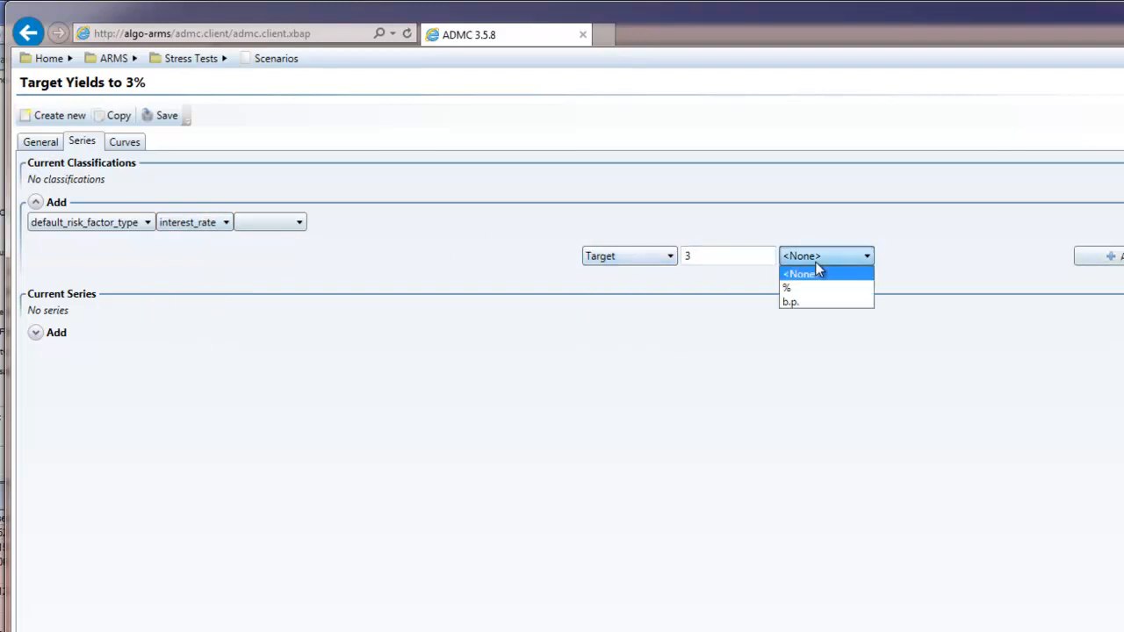
left_click(810, 288)
Add the interest rate target classification to the scenario and save it, returning to the scenario list
left_click(1111, 262)
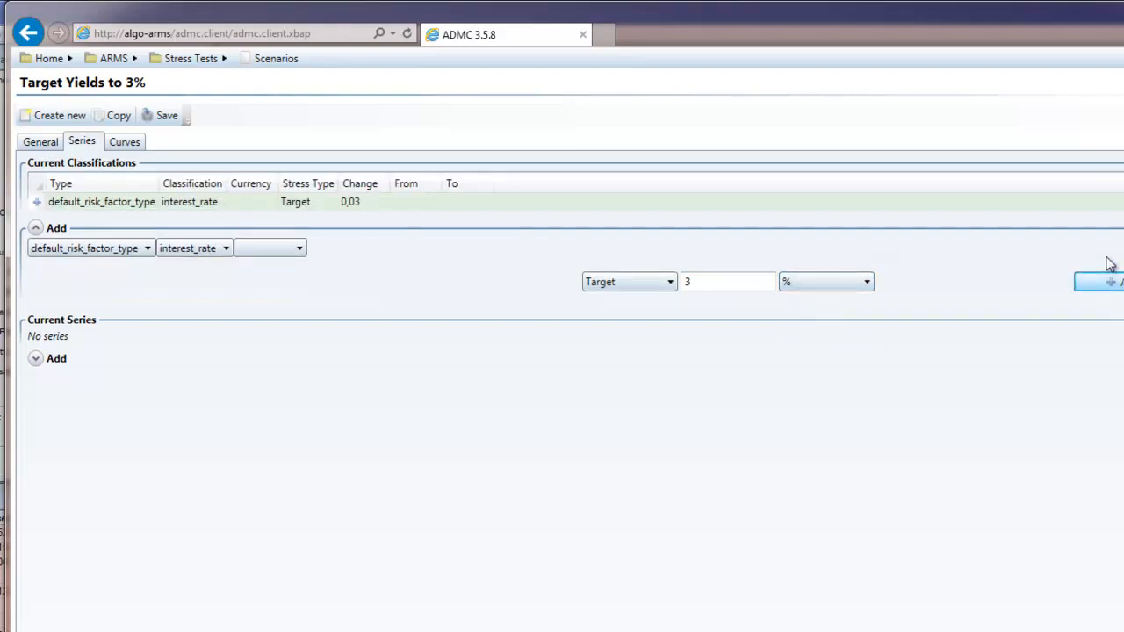
left_click(174, 121)
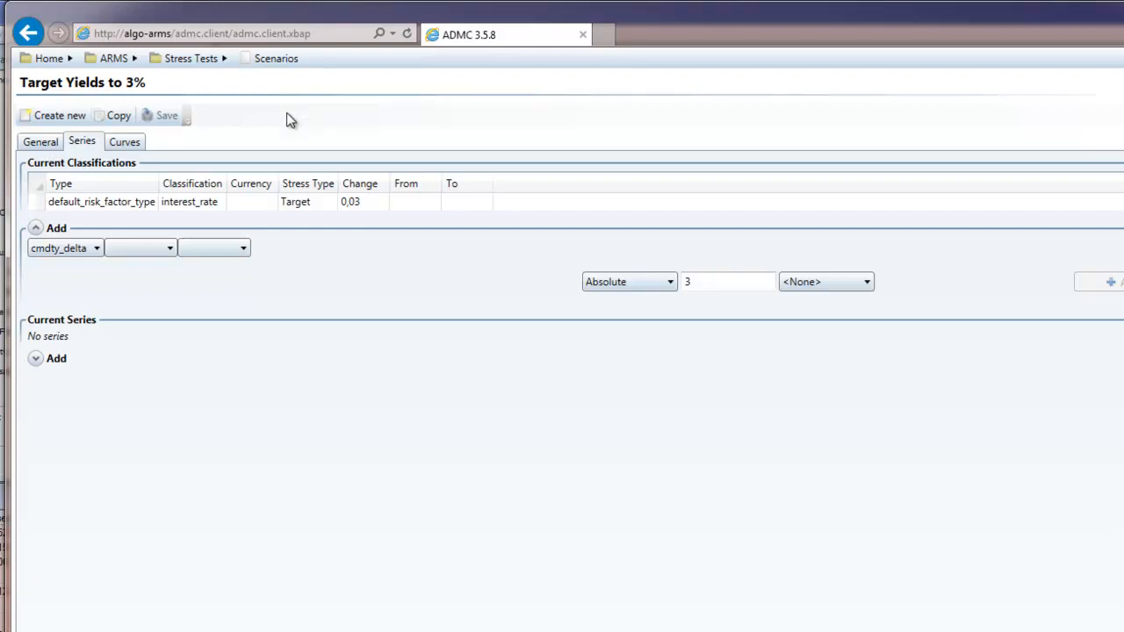
left_click(252, 68)
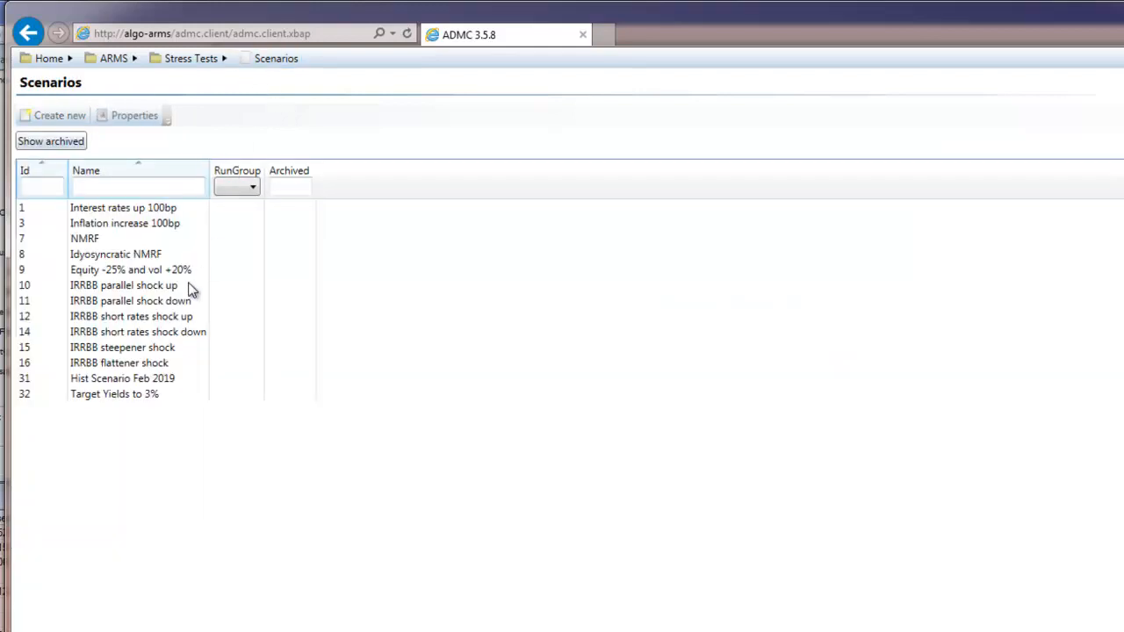
Open the "IRRBB parallel shock down" scenario and examine the shifts applied to its curves
left_click(150, 301)
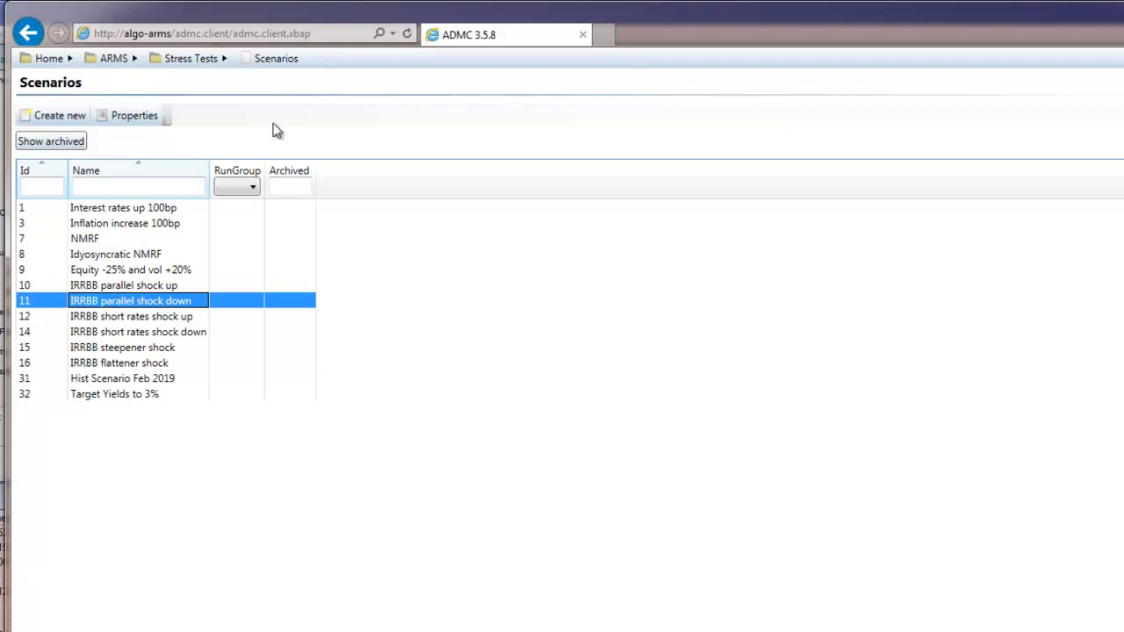
double_click(154, 301)
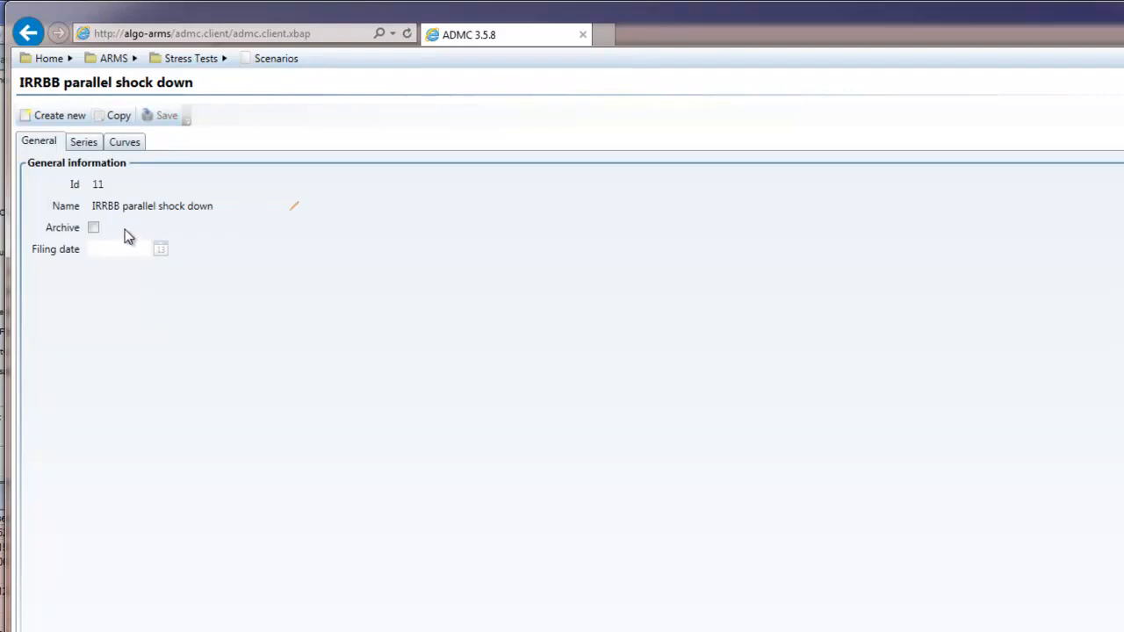
left_click(122, 143)
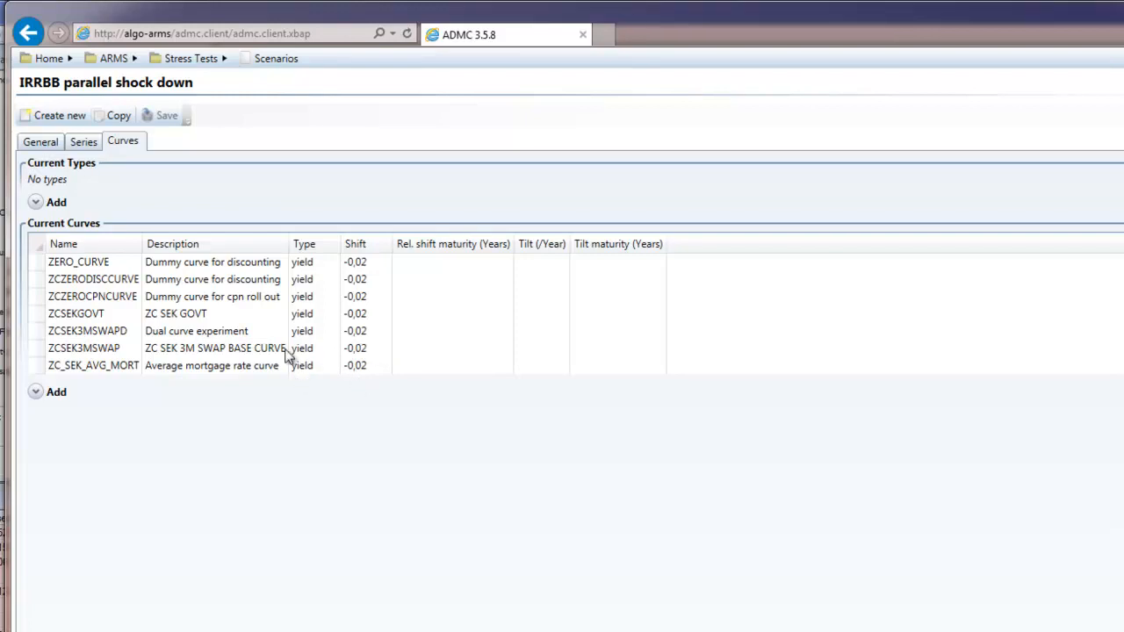
Examine the floor stress changes across maturities in the scenario's series, and switch to the ARMS Client in Quantlab
left_click(81, 145)
left_click(137, 296)
scroll(138, 360, "down", 2)
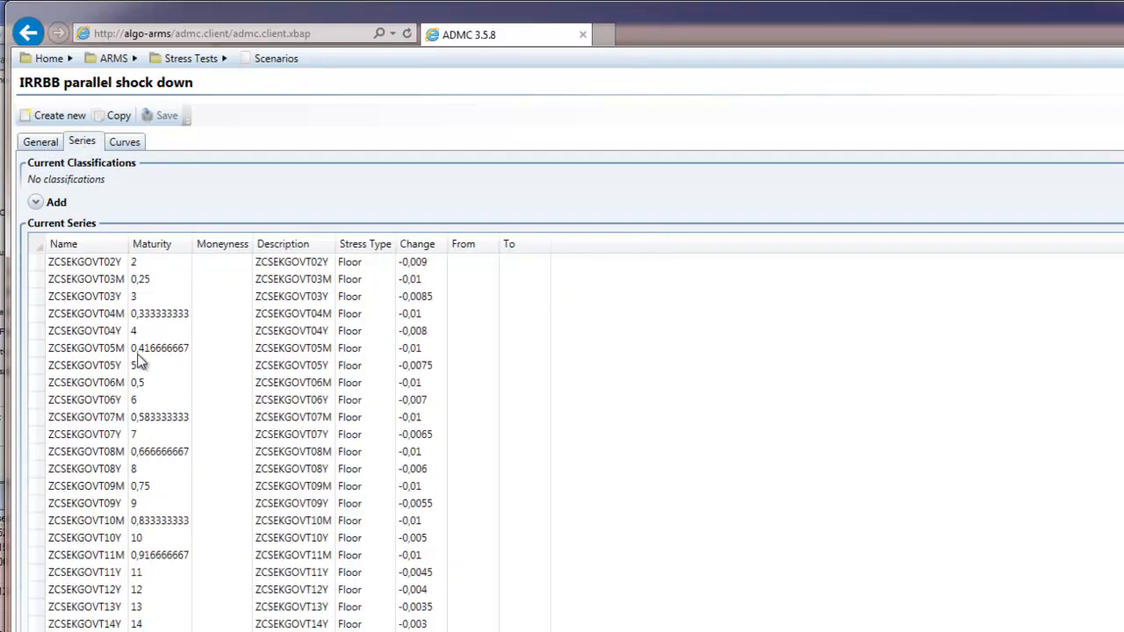
left_click_drag(351, 334, 342, 452)
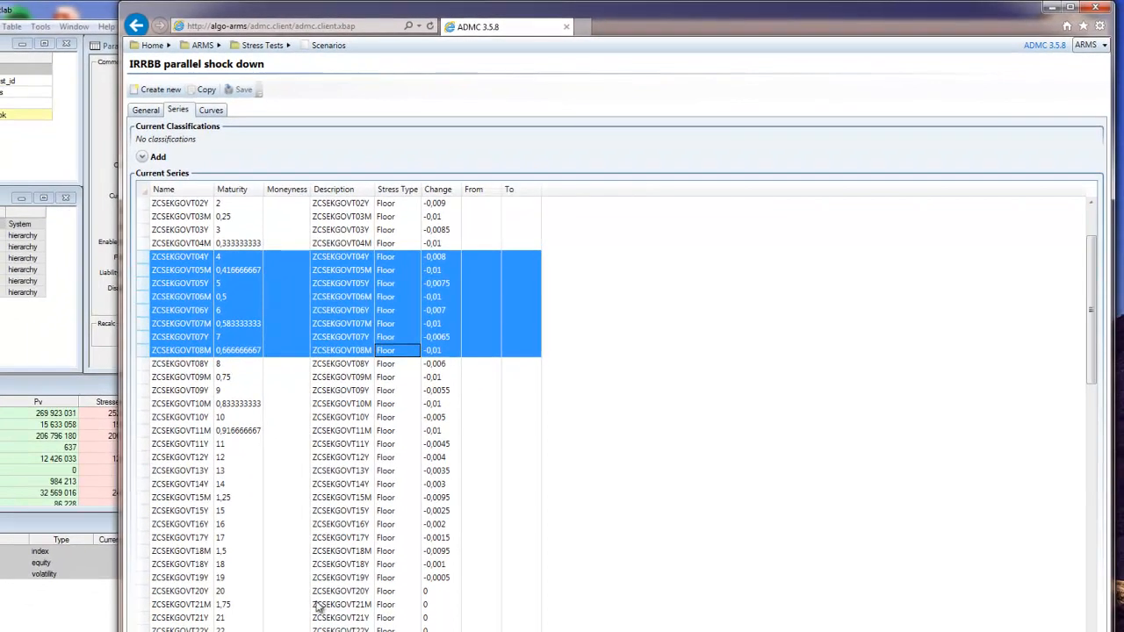
left_click(195, 593)
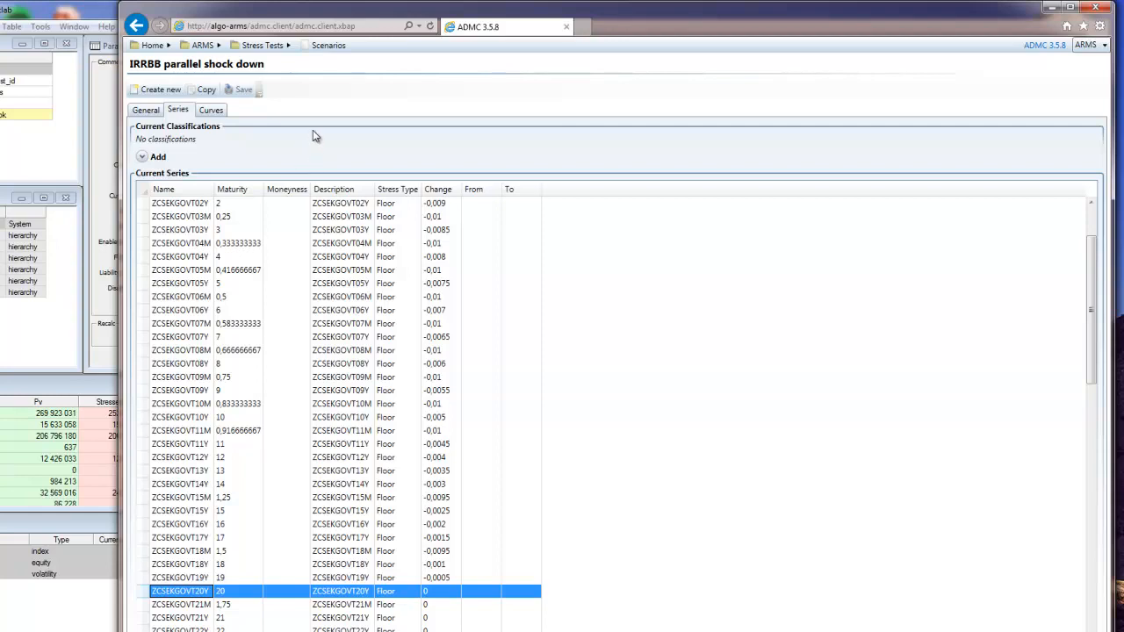
left_click(1052, 9)
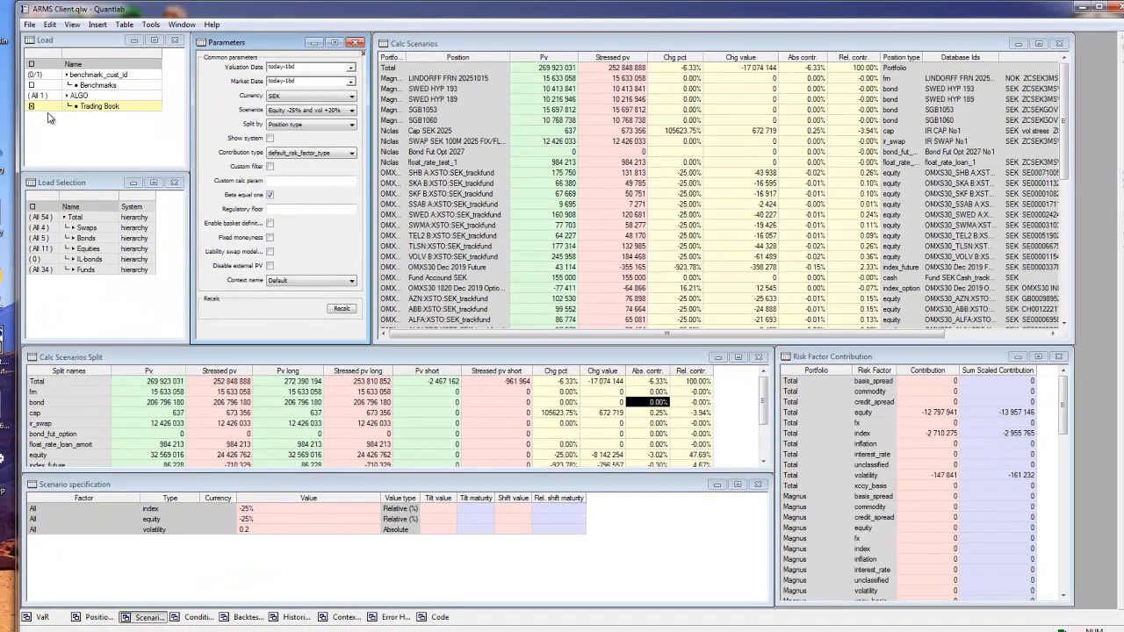
Reload the Trading Book with its total position hierarchy and recalculate it under the "Equity -25% and vol +20%" scenario
left_click(50, 106)
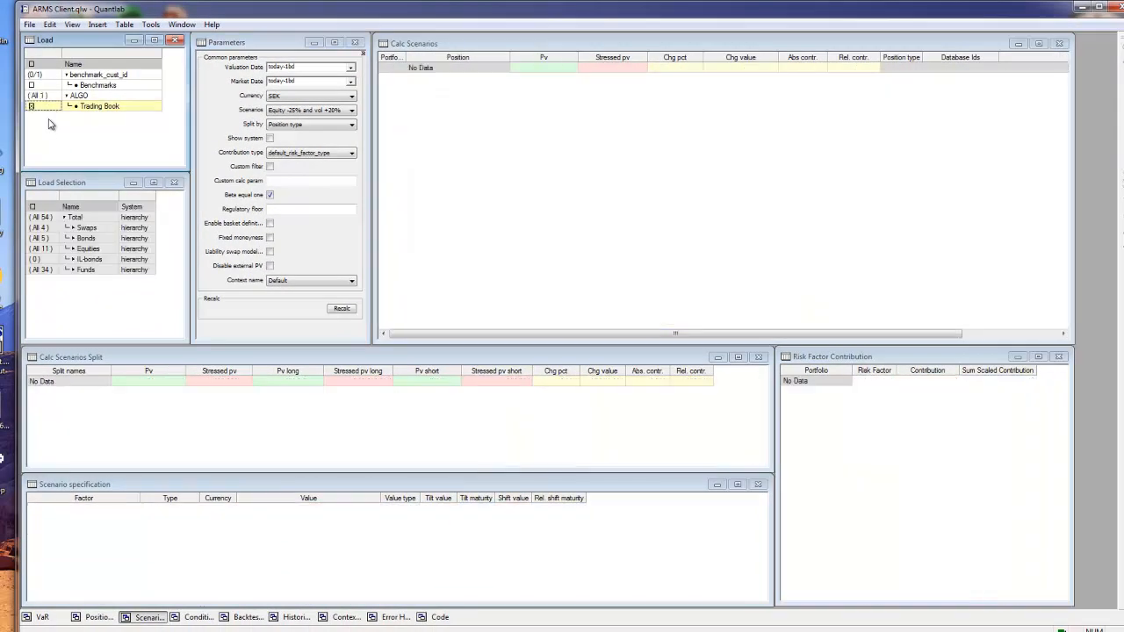
left_click(42, 216)
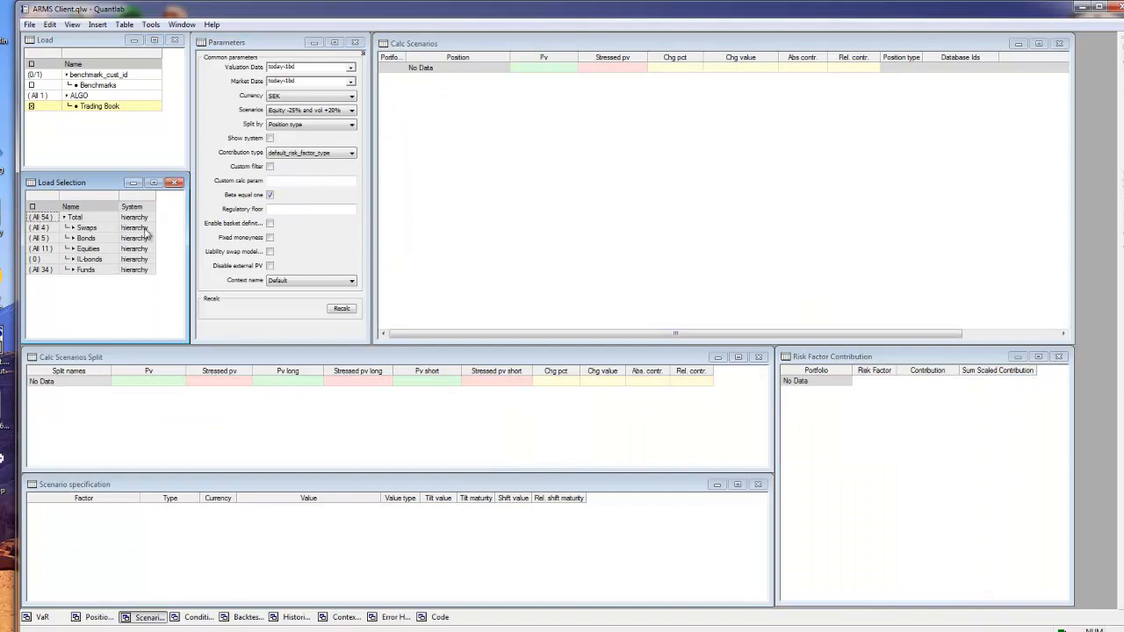
left_click(309, 109)
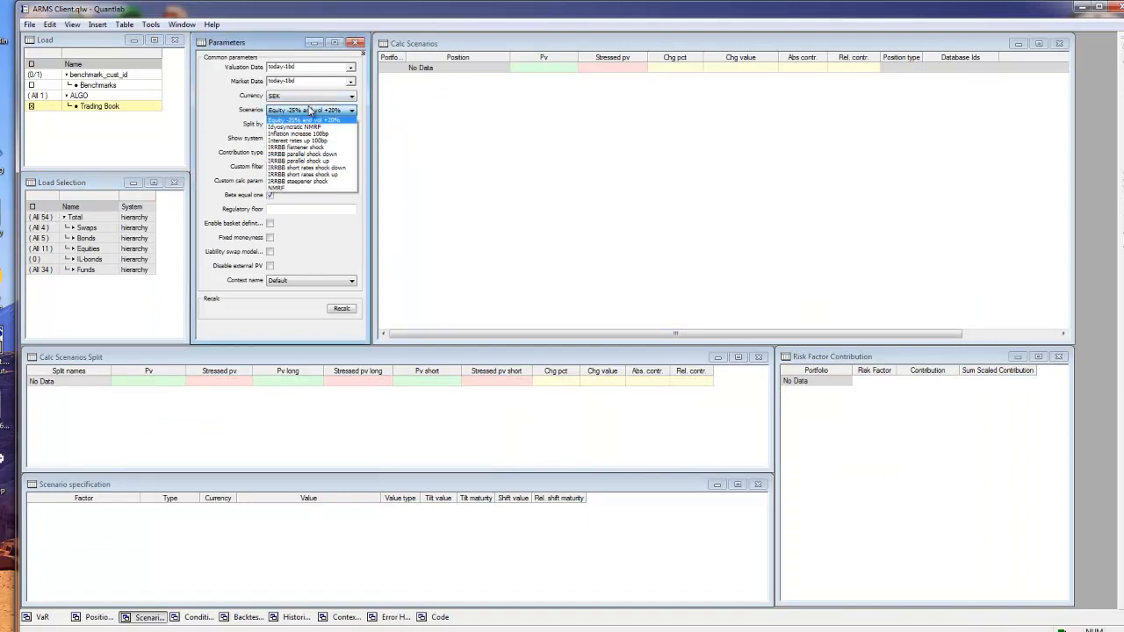
left_click(309, 109)
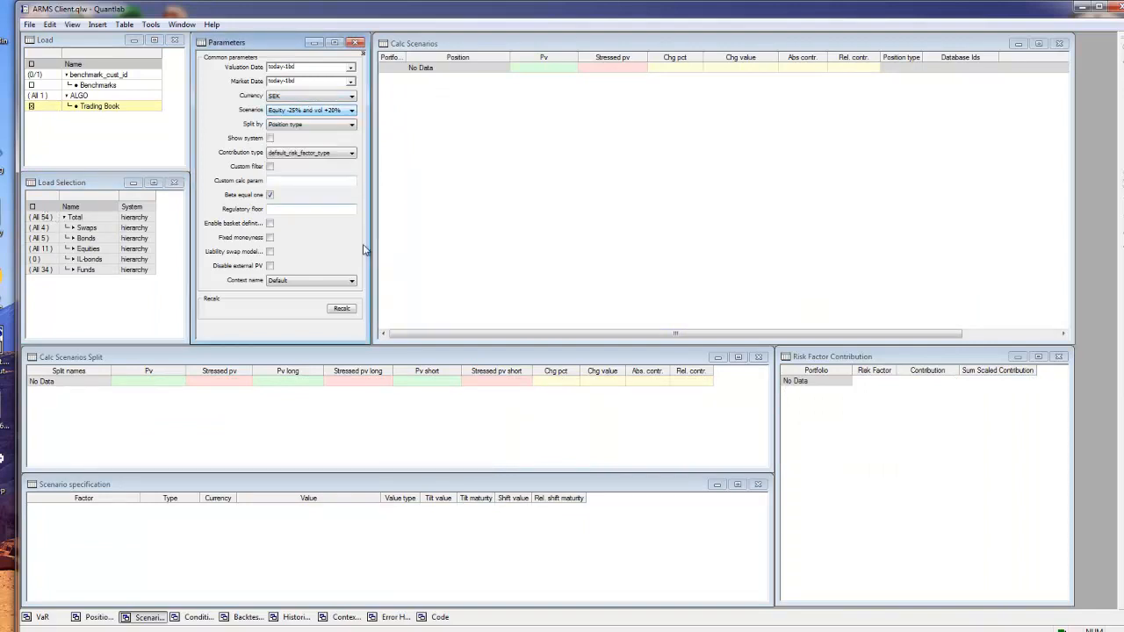
left_click(341, 309)
Set the scenario to "Hist Scenario Feb 2019" and recalculate the portfolio
left_click(330, 113)
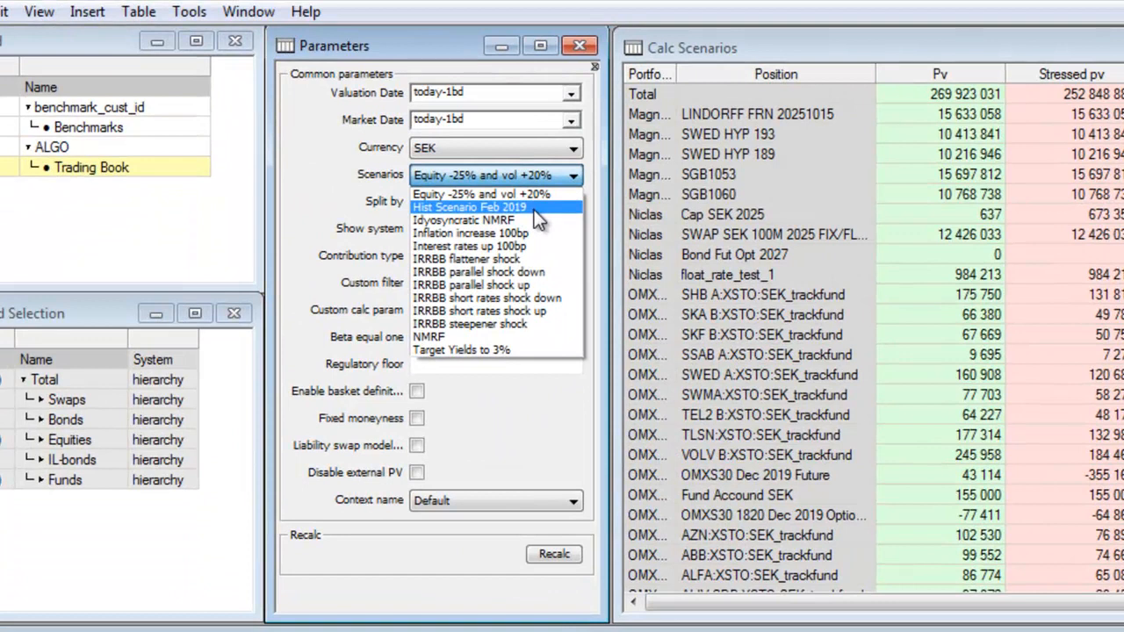
left_click(534, 210)
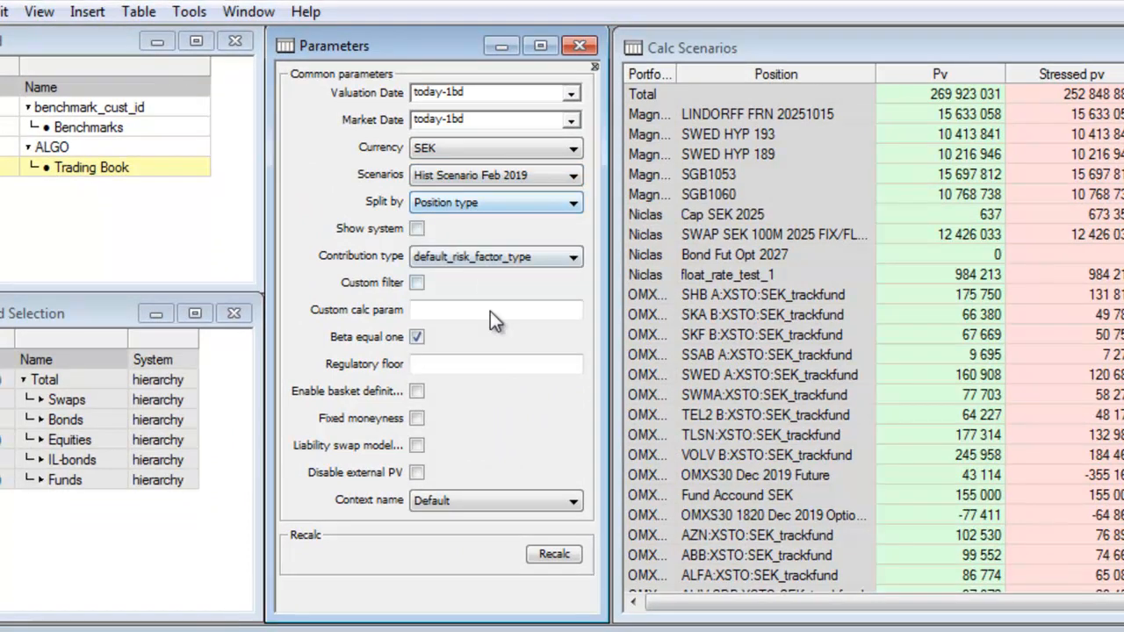
left_click(554, 554)
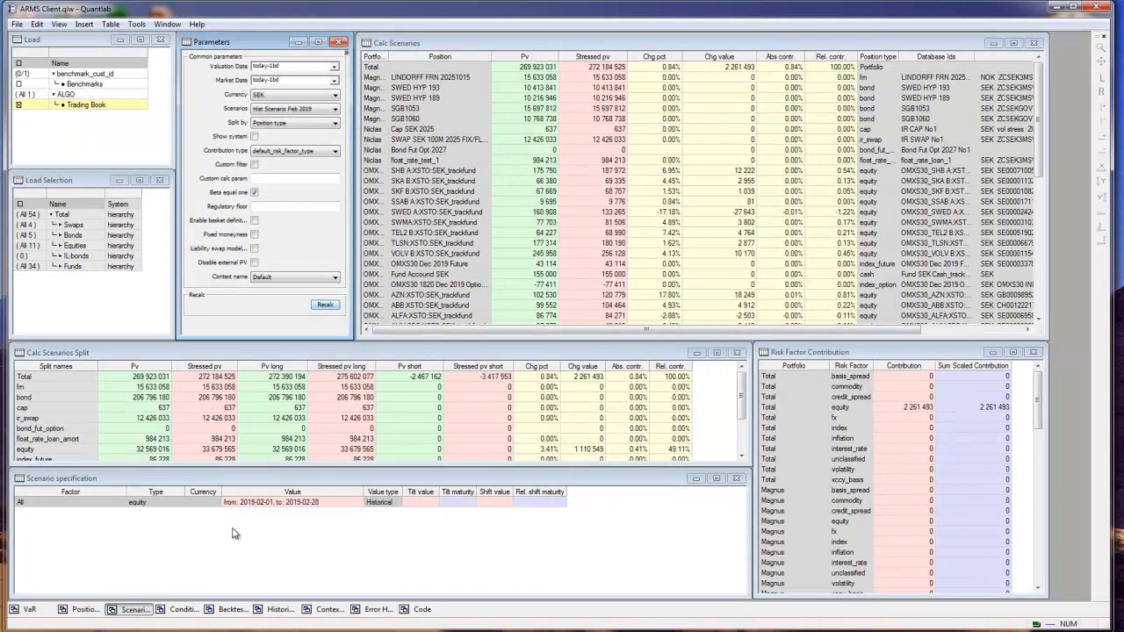
Examine the historical scenario's specification and compare present values, stressed values and percentage changes of the equity positions
left_click(97, 510)
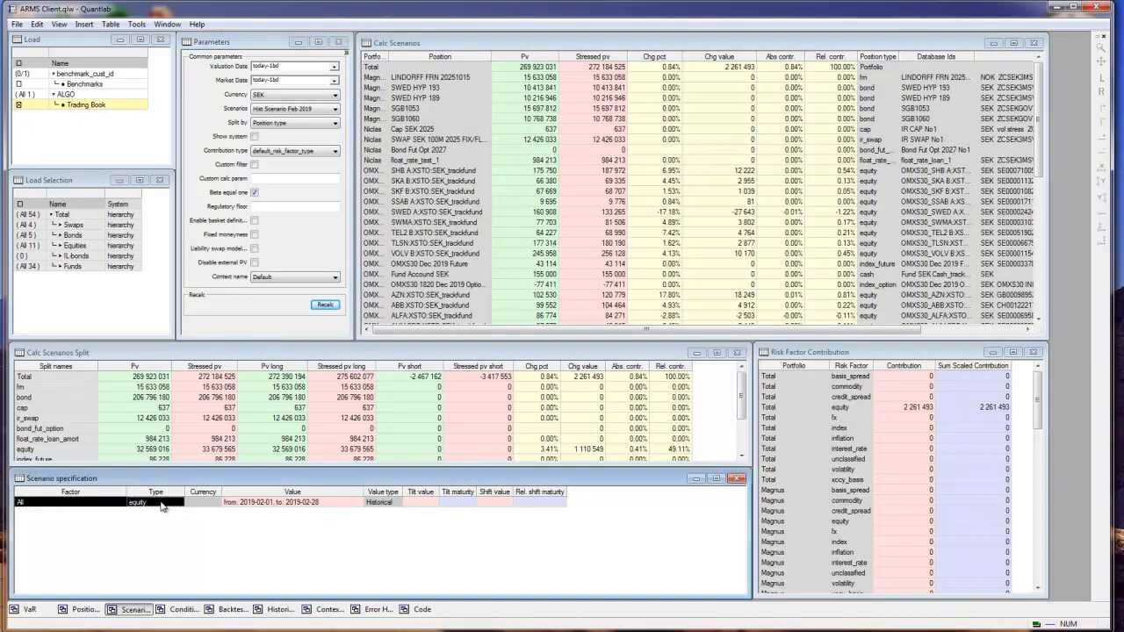
left_click(265, 508)
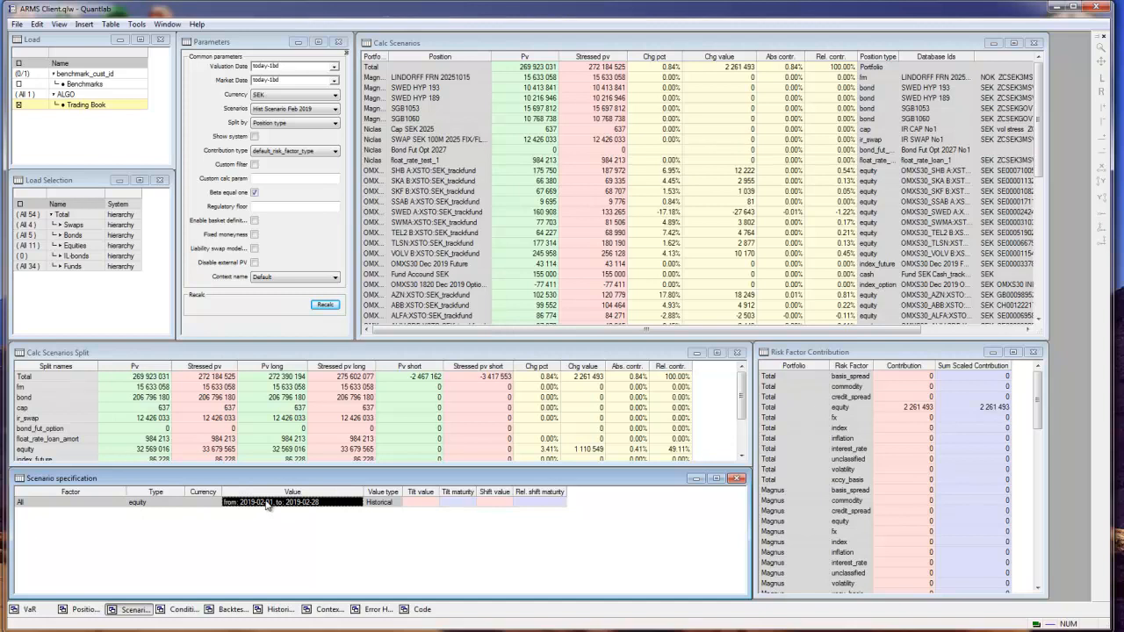
left_click(639, 88)
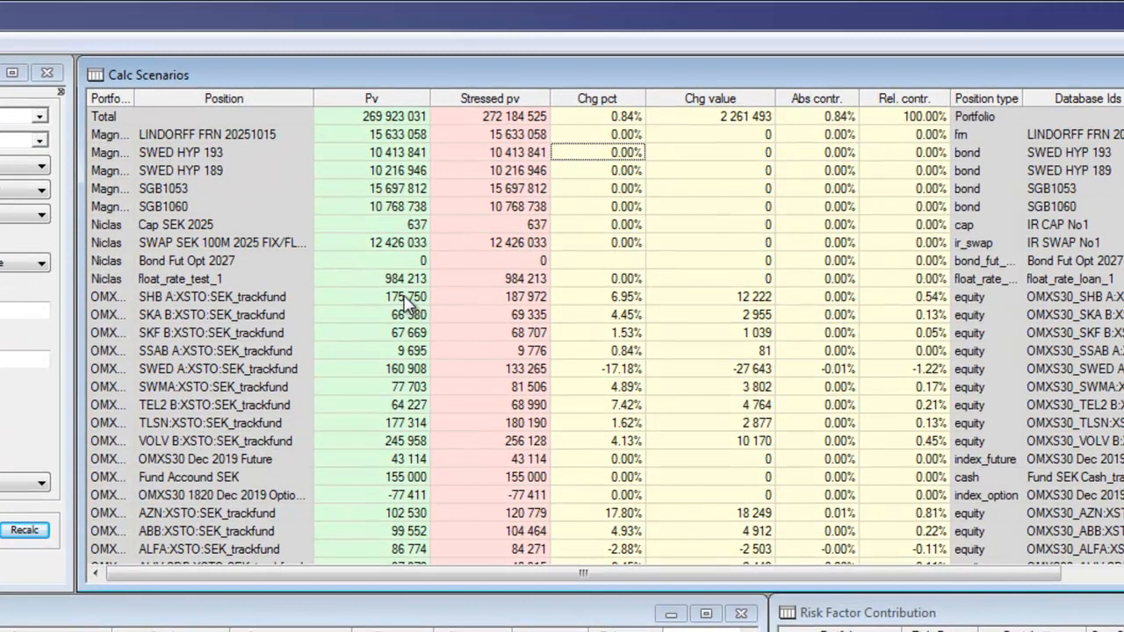
left_click_drag(425, 300, 507, 333)
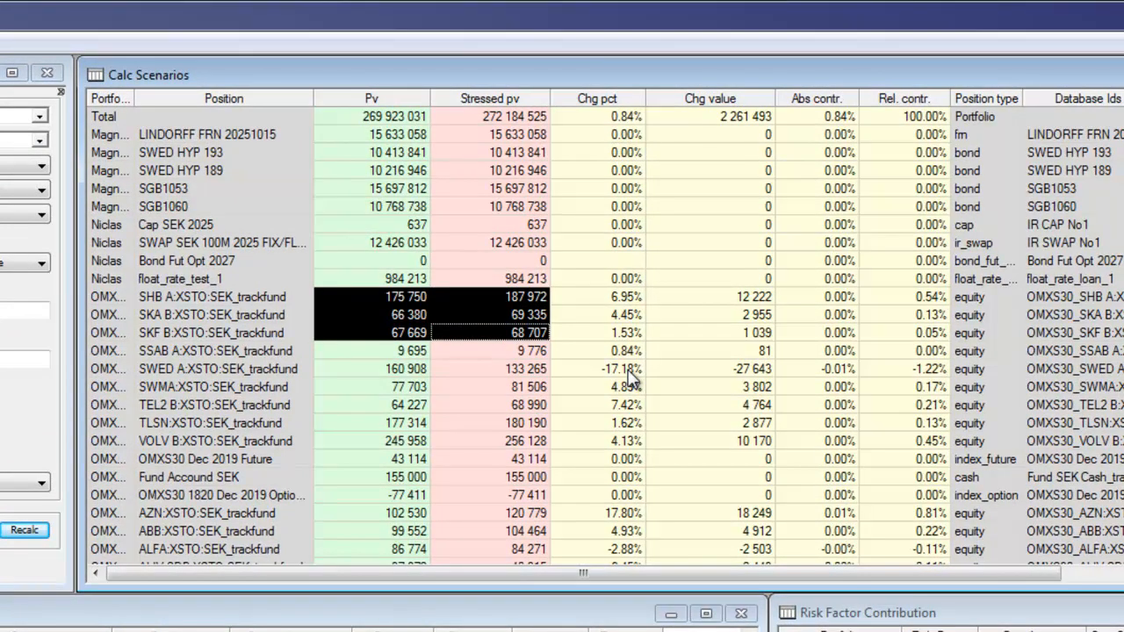
left_click_drag(631, 376, 348, 386)
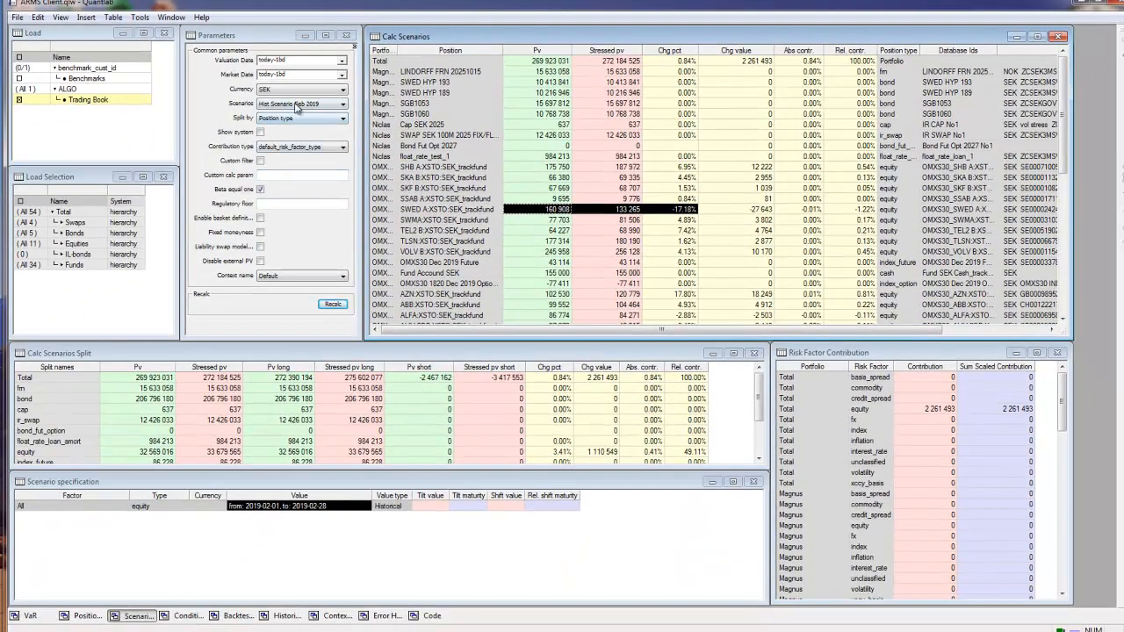
Set the scenario to "Target Yields to 3%" and recalculate the portfolio
left_click(297, 106)
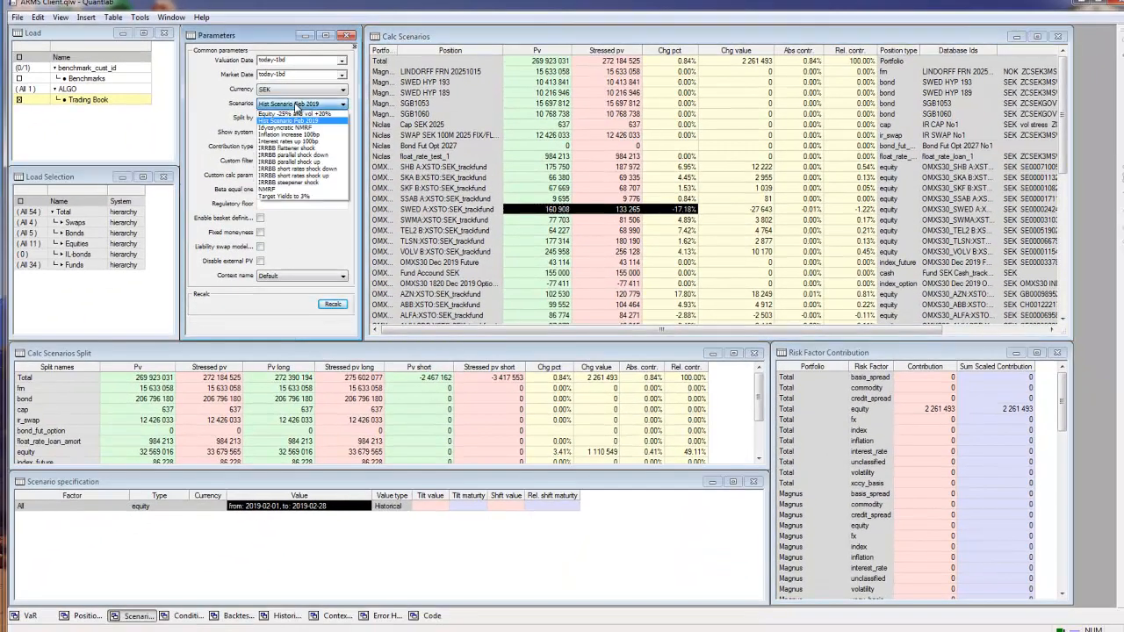
left_click(312, 197)
left_click(335, 307)
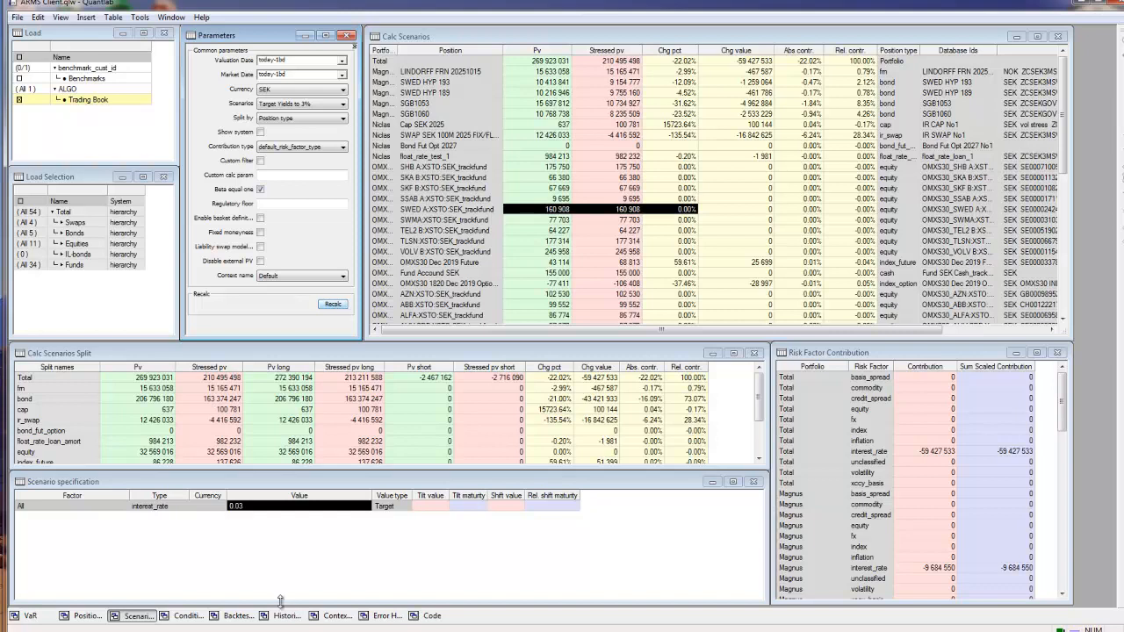
Examine the target scenario's interest rate specification, the value changes of the individual bond positions and the bond total in the split
left_click(216, 560)
left_click(155, 509)
left_click(235, 508)
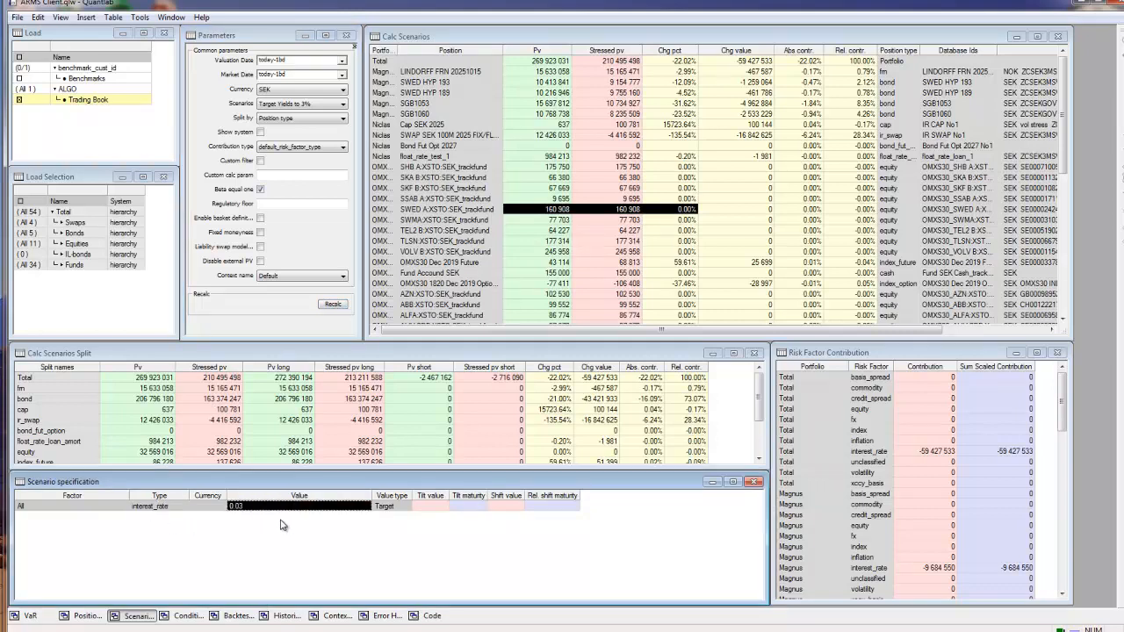
left_click(603, 219)
left_click_drag(747, 82, 744, 122)
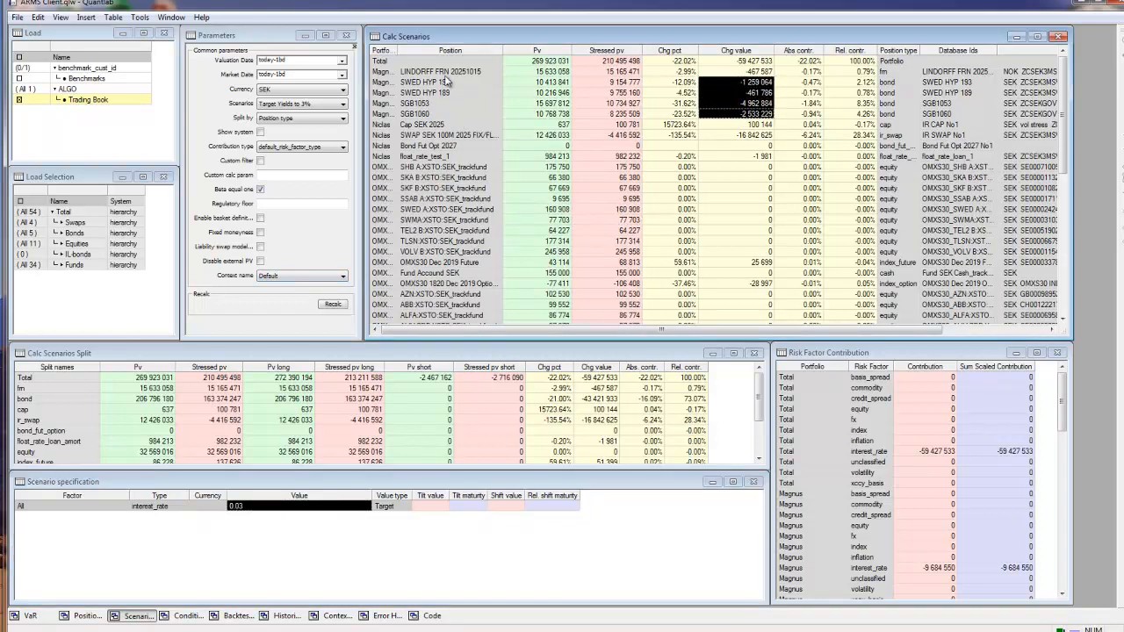
left_click_drag(70, 388, 600, 405)
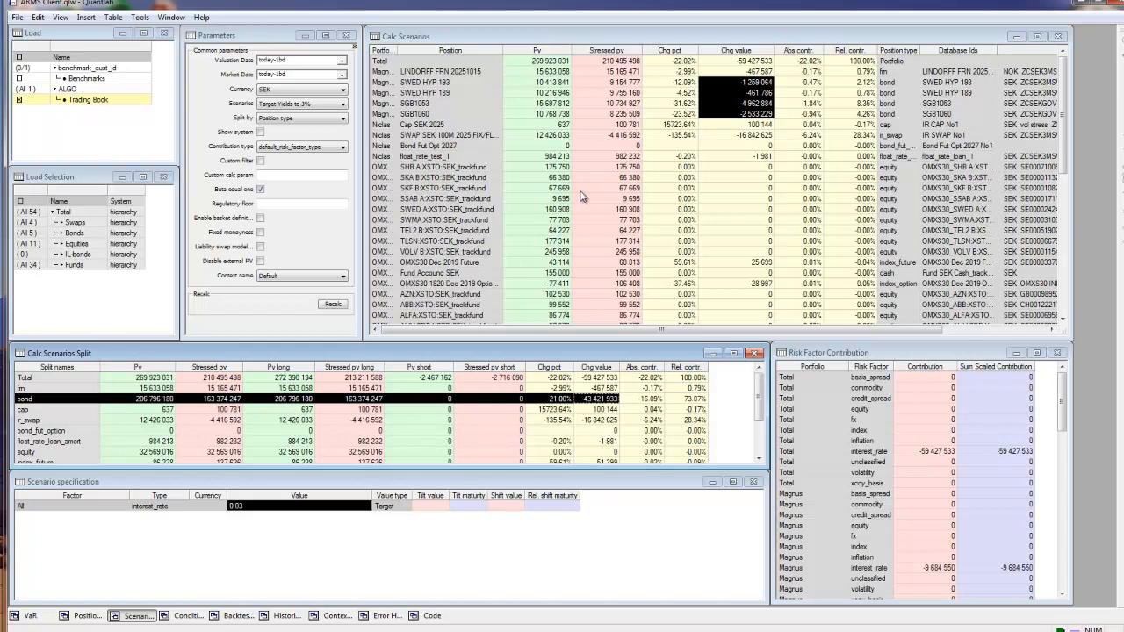
Set the scenario to "IRRBB parallel shock down" and recalculate the portfolio
left_click(331, 107)
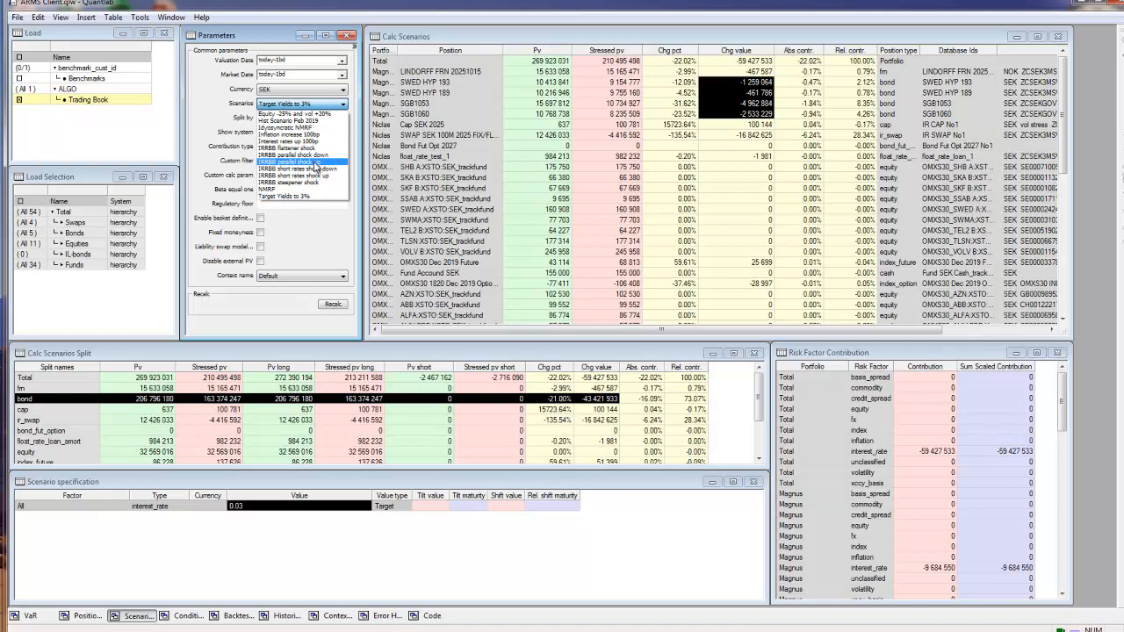
left_click(307, 155)
left_click(333, 305)
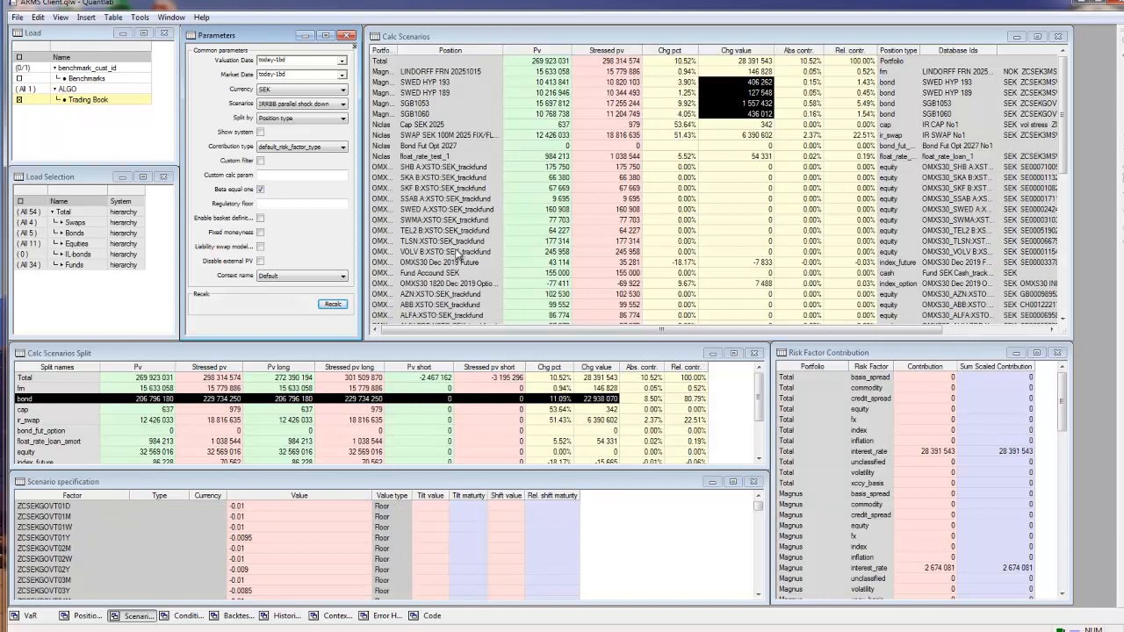
Examine the IRRBB scenario's floors and yield curve shifts, and the value changes and absolute contributions of the interest rate positions
left_click(367, 527)
scroll(365, 525, "down", 5)
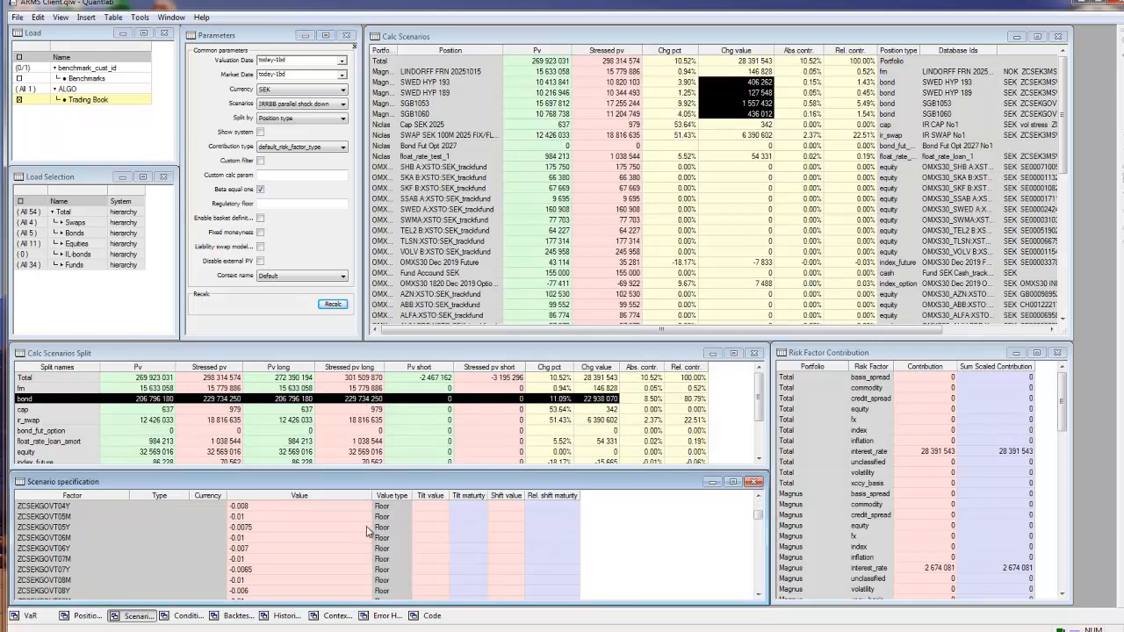
left_click_drag(760, 519, 760, 593)
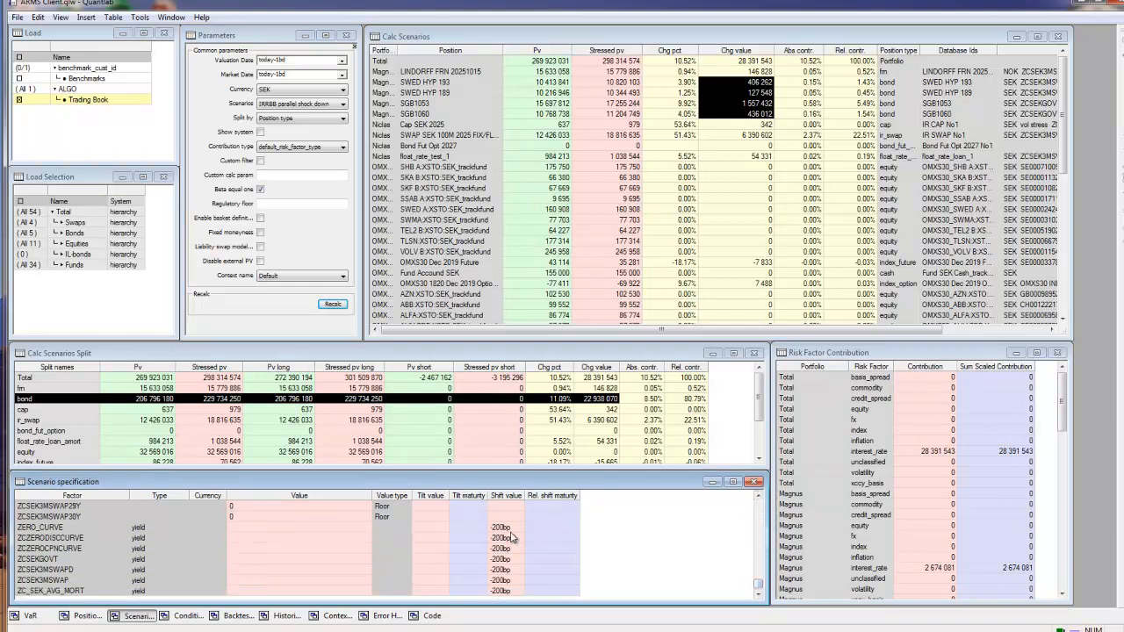
left_click(740, 199)
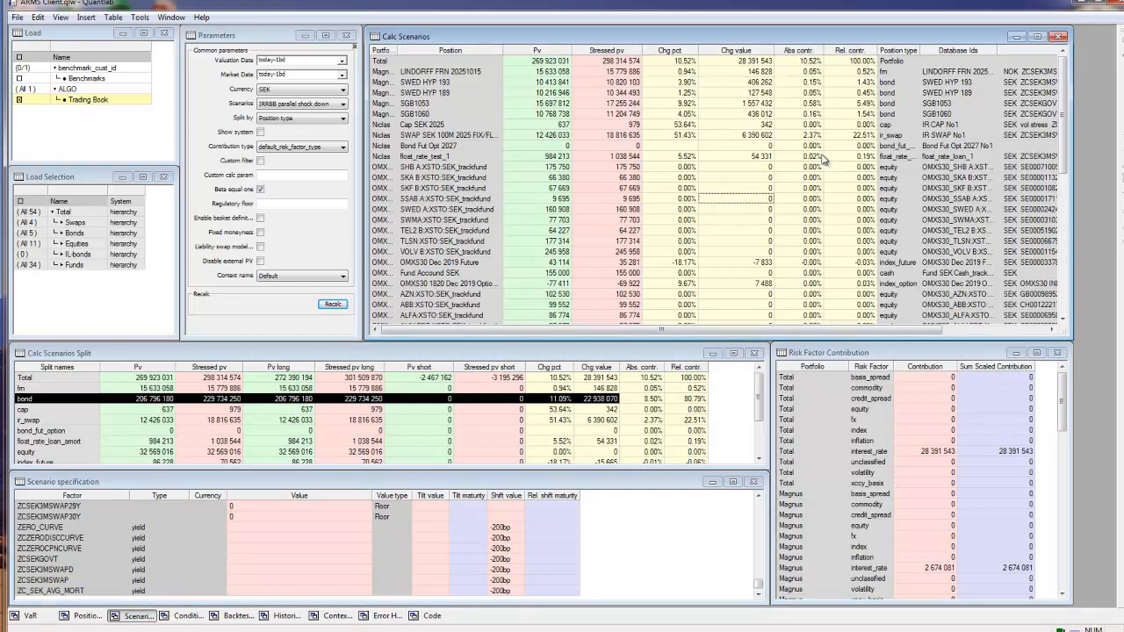
left_click(766, 103)
left_click_drag(809, 73, 713, 128)
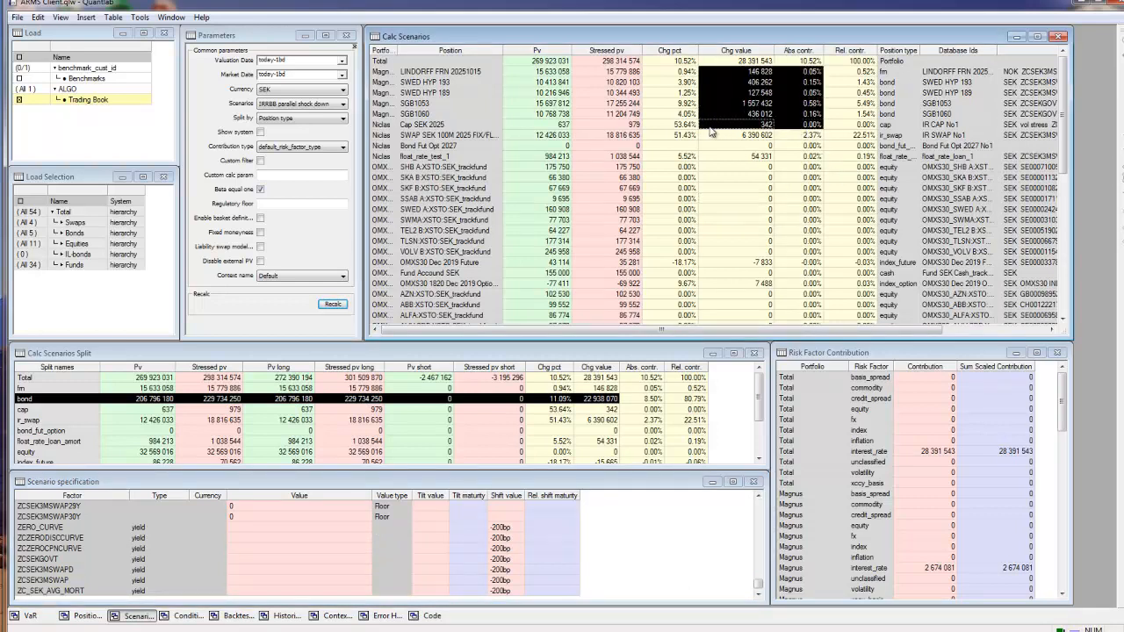